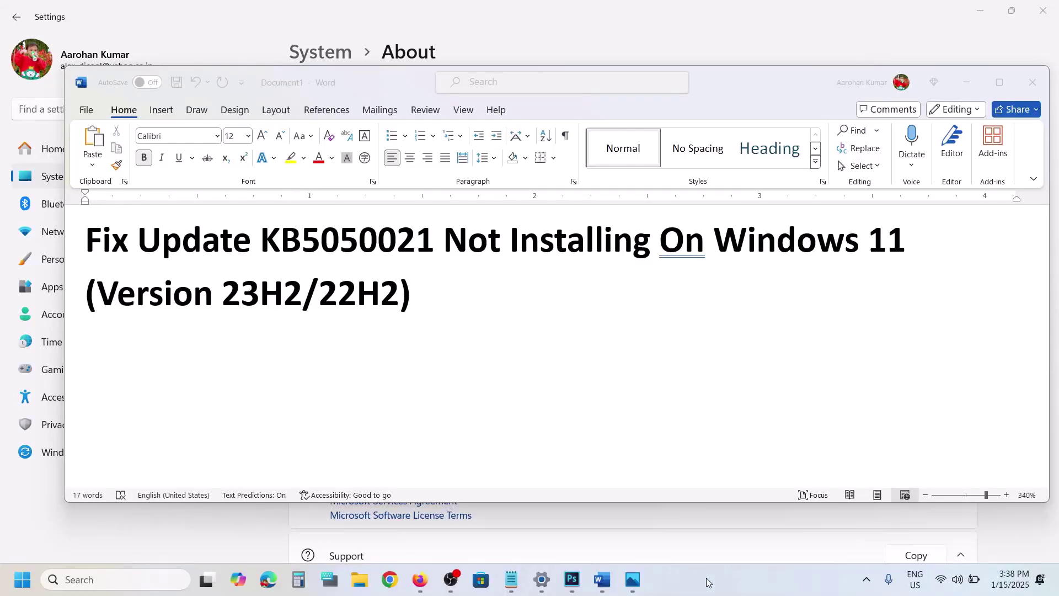
Step: In the Word notes, select the Step 1 task text 'Start App Readiness Service'
double_click(342, 252)
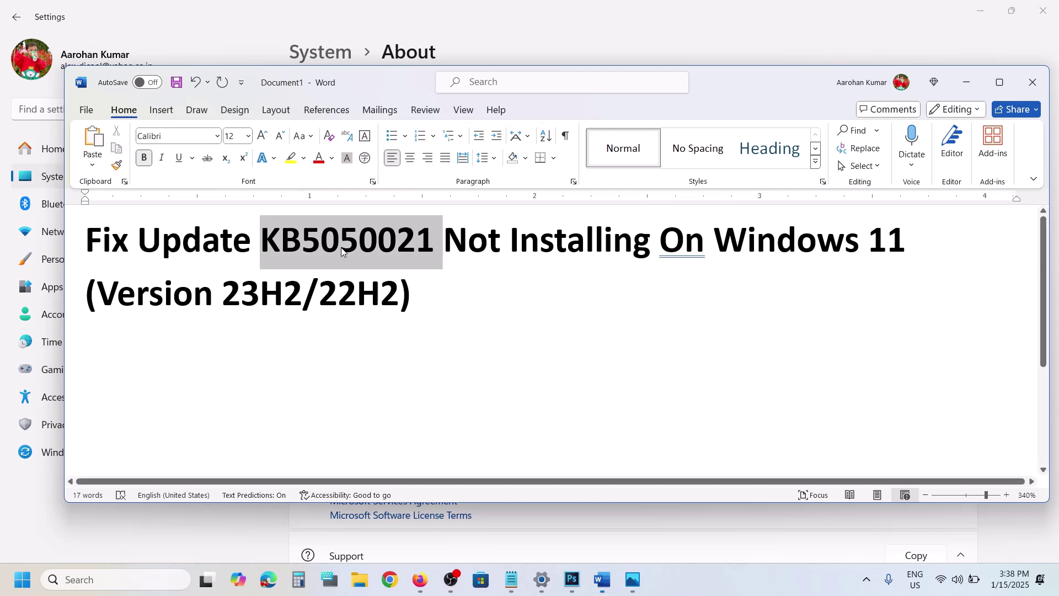
click(415, 262)
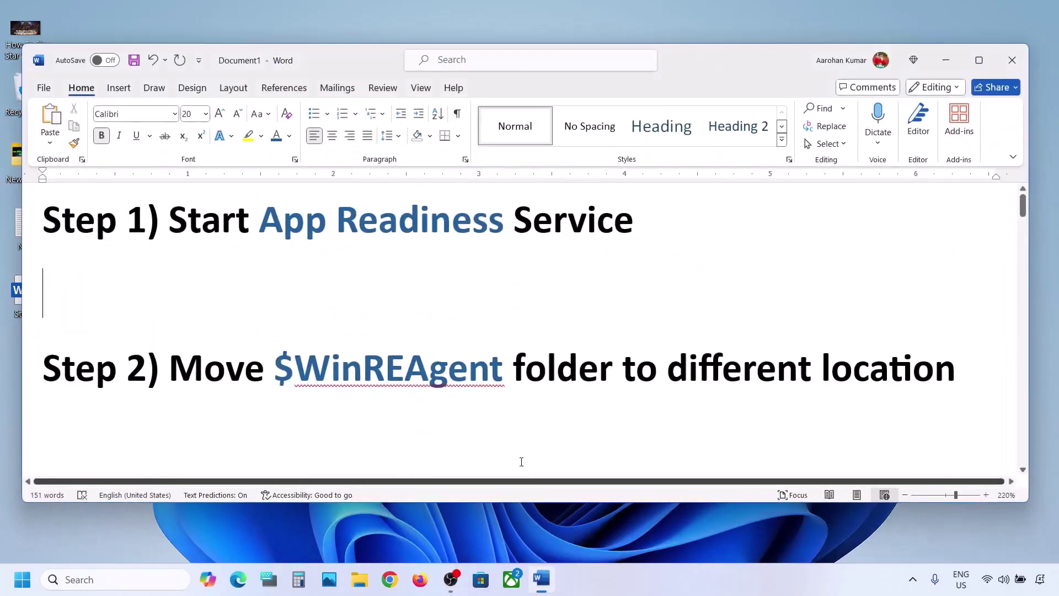
click(541, 579)
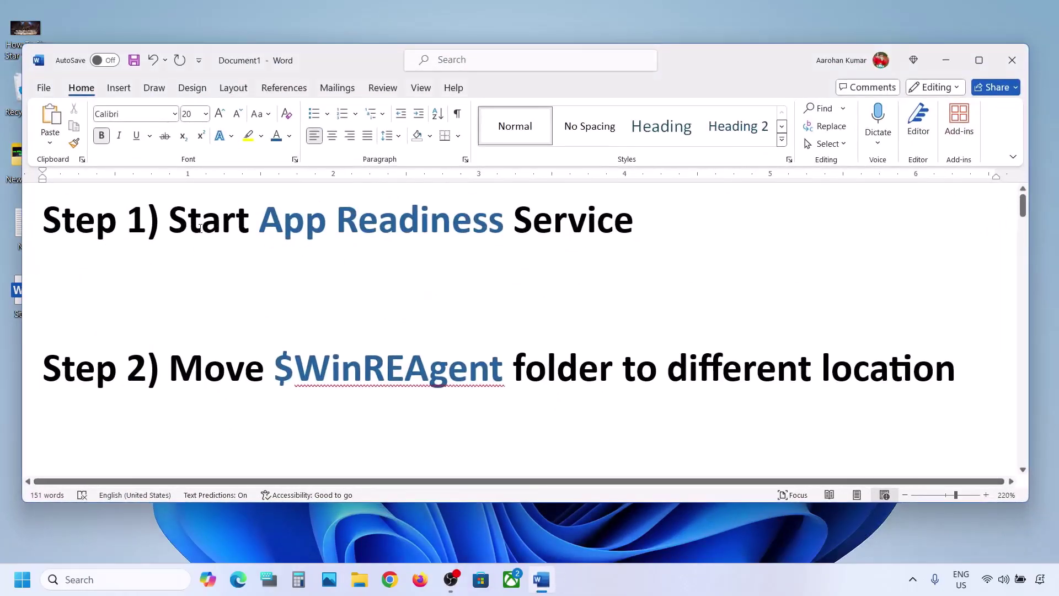
drag(194, 224, 639, 229)
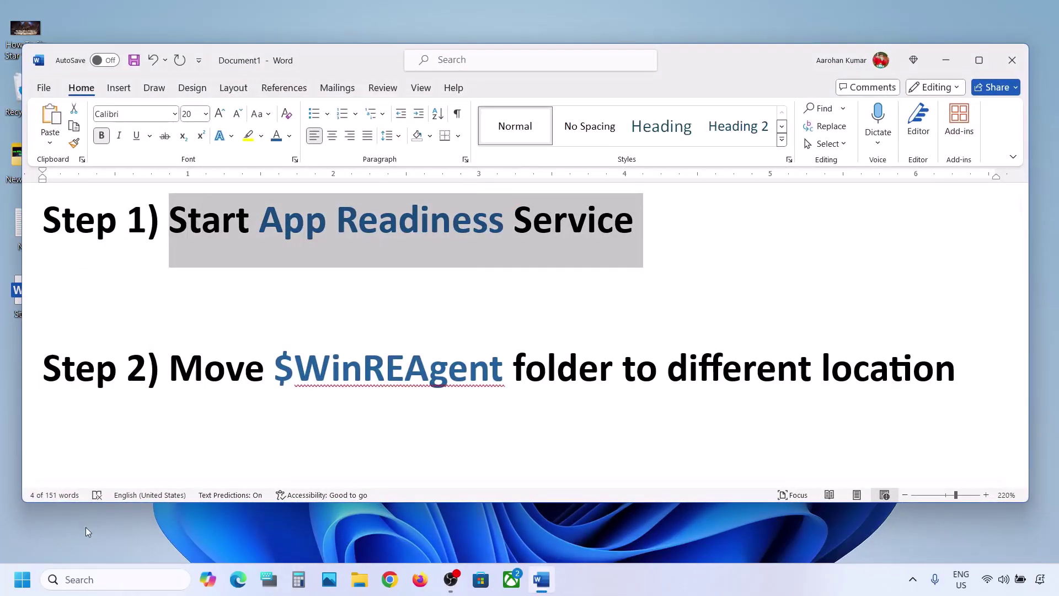
click(82, 578)
Step: Find Services through search and open the App Readiness service properties
text(service)
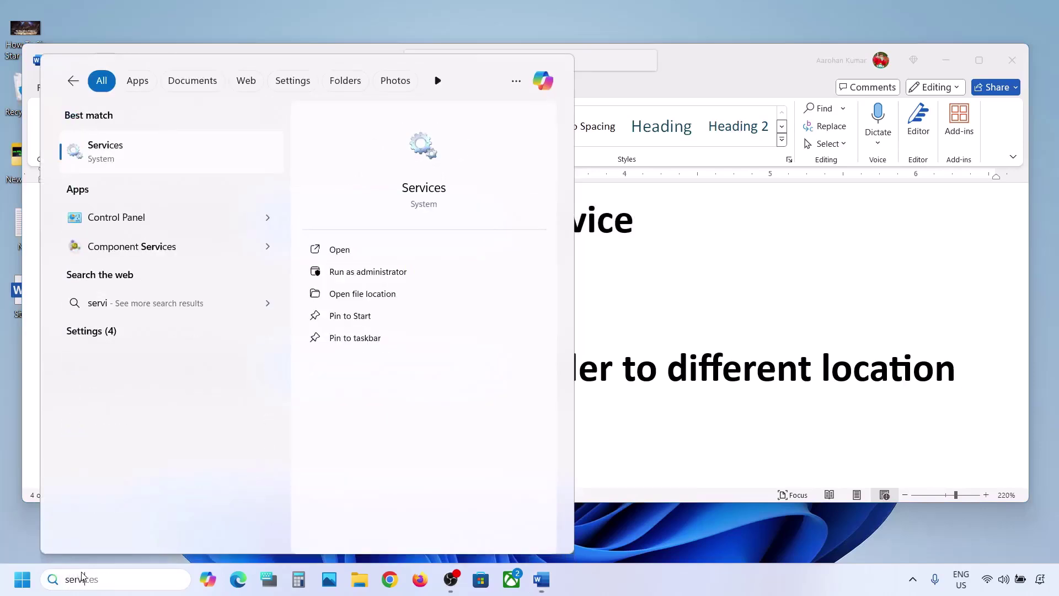
text(s)
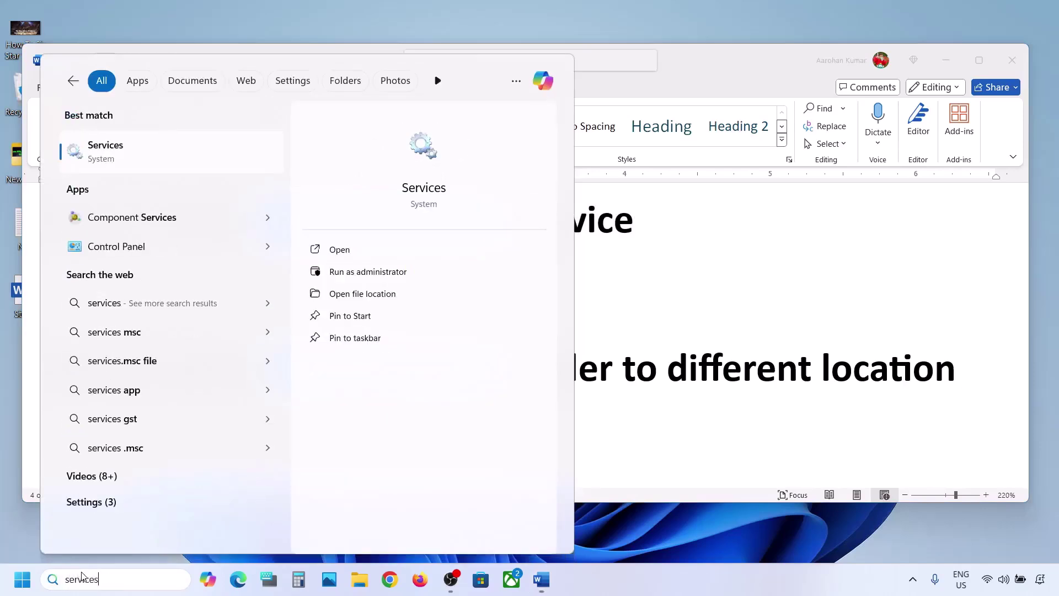
click(133, 160)
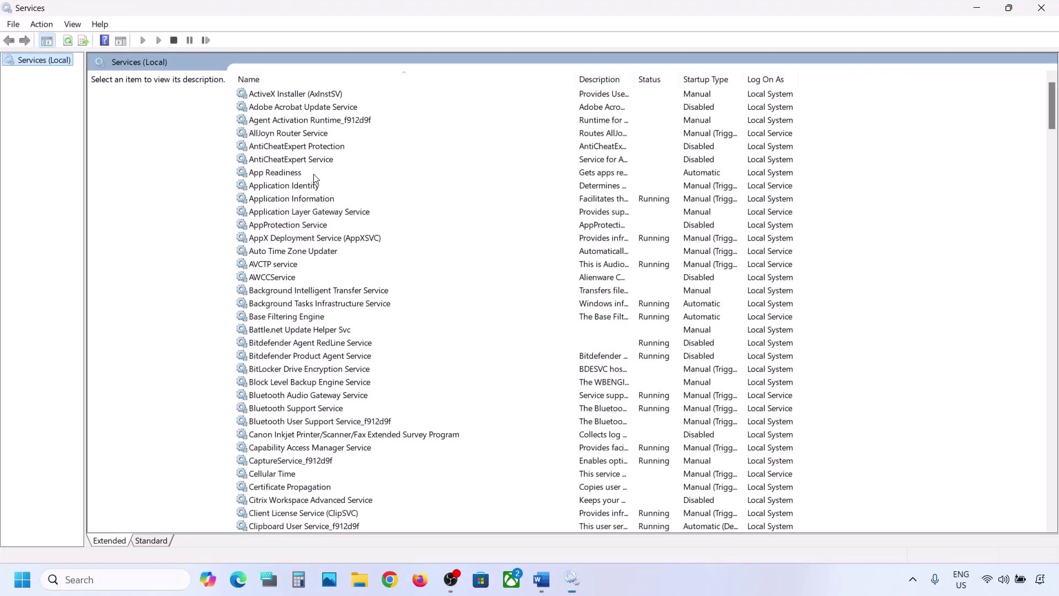
click(302, 175)
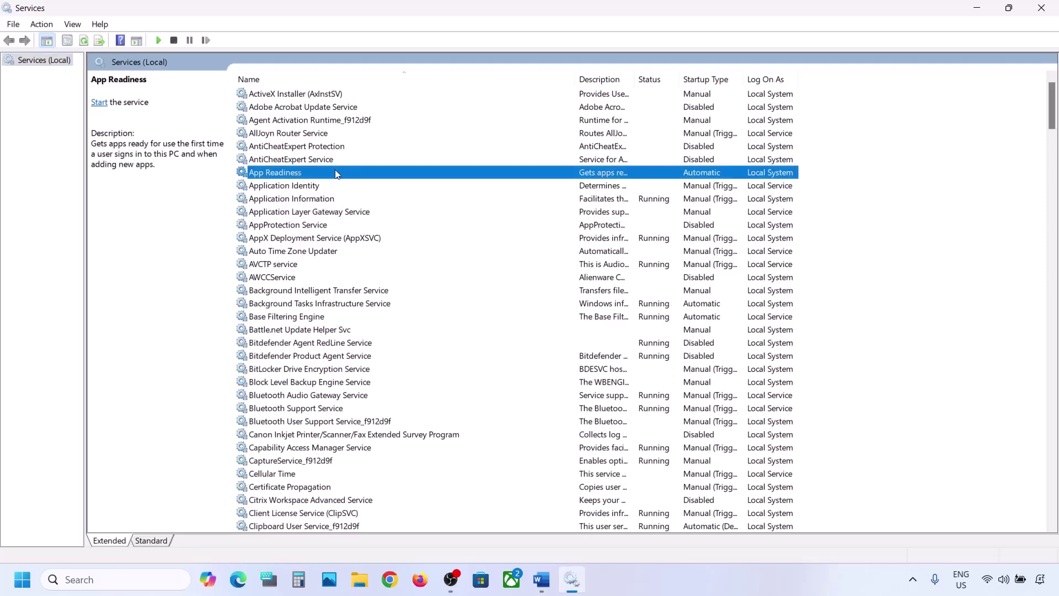
double_click(329, 175)
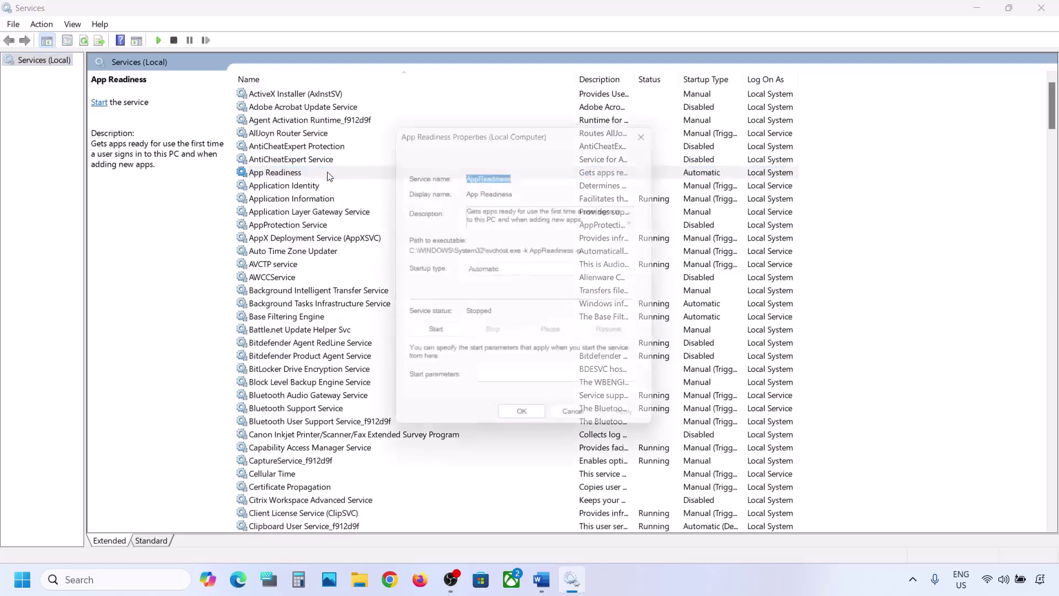
Step: Set App Readiness startup type to Automatic, apply, and start the service
click(491, 275)
click(485, 293)
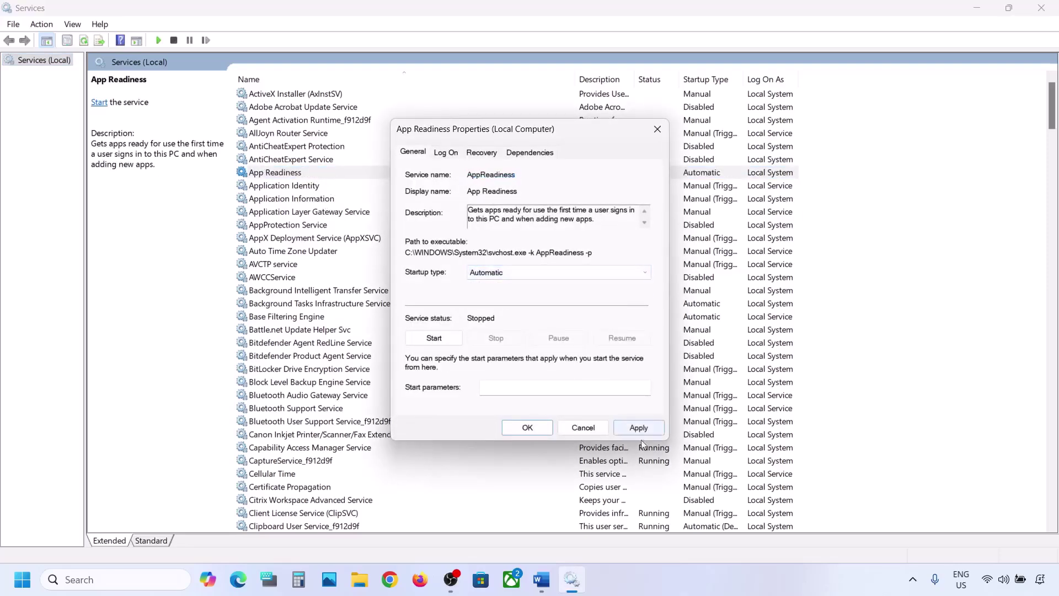
click(638, 428)
click(438, 341)
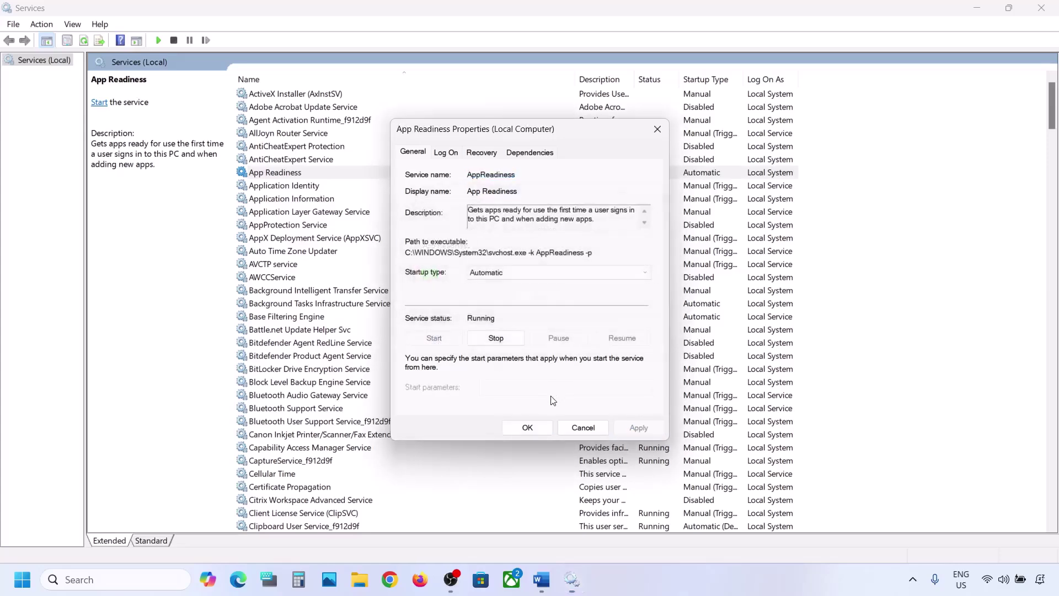
click(527, 427)
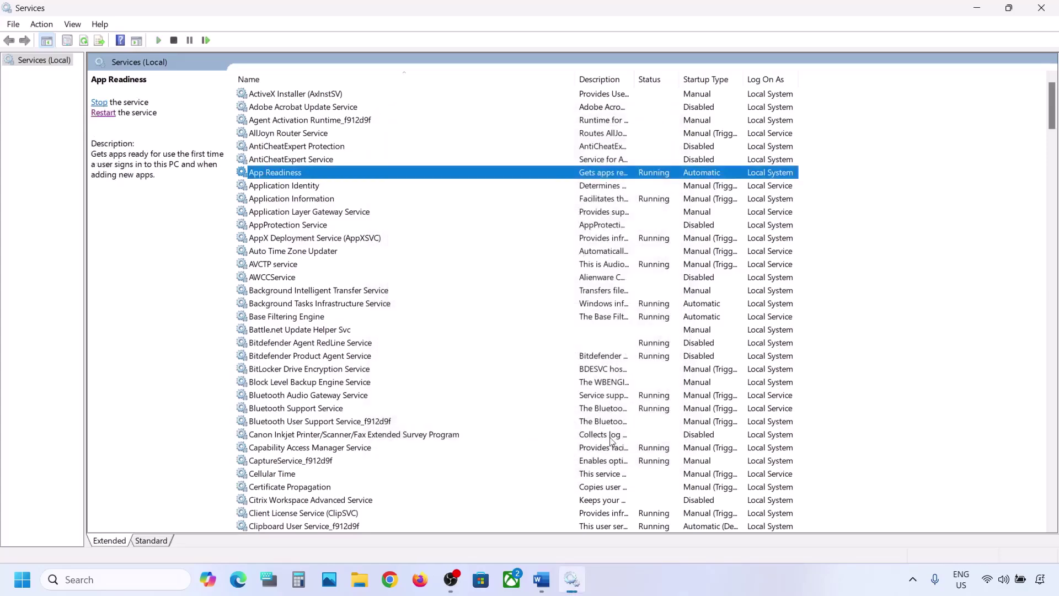
click(541, 580)
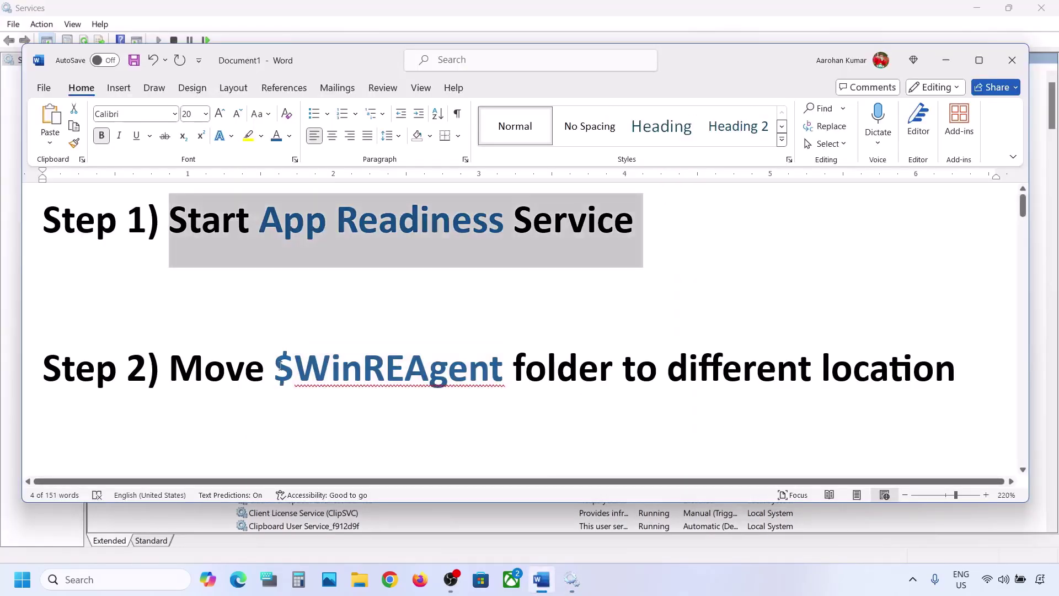
Step: Browse File Explorer to OS (C:) and select the hidden $WinREAgent folder
double_click(281, 367)
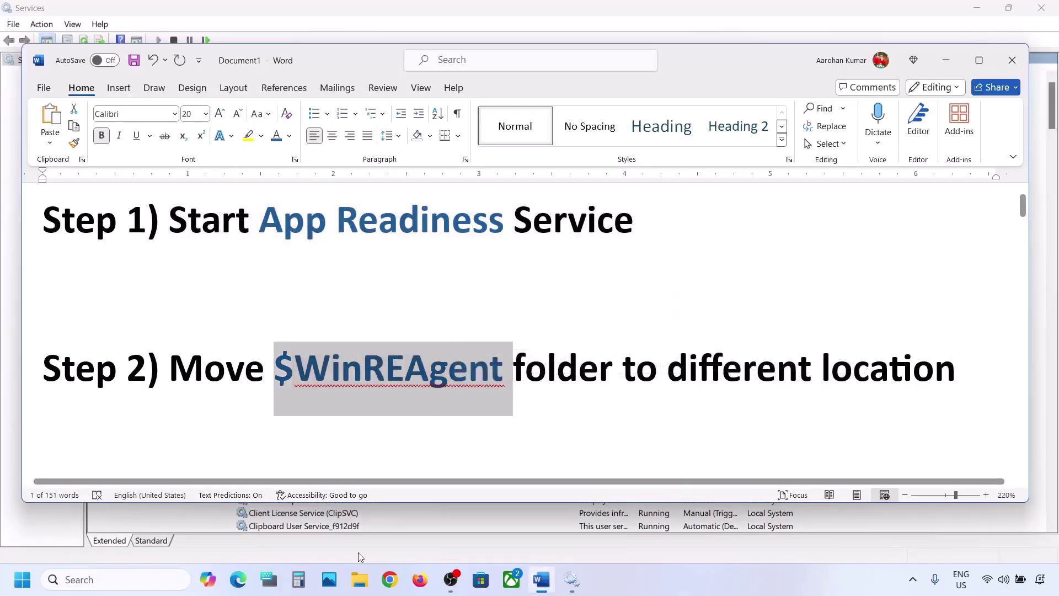
click(359, 579)
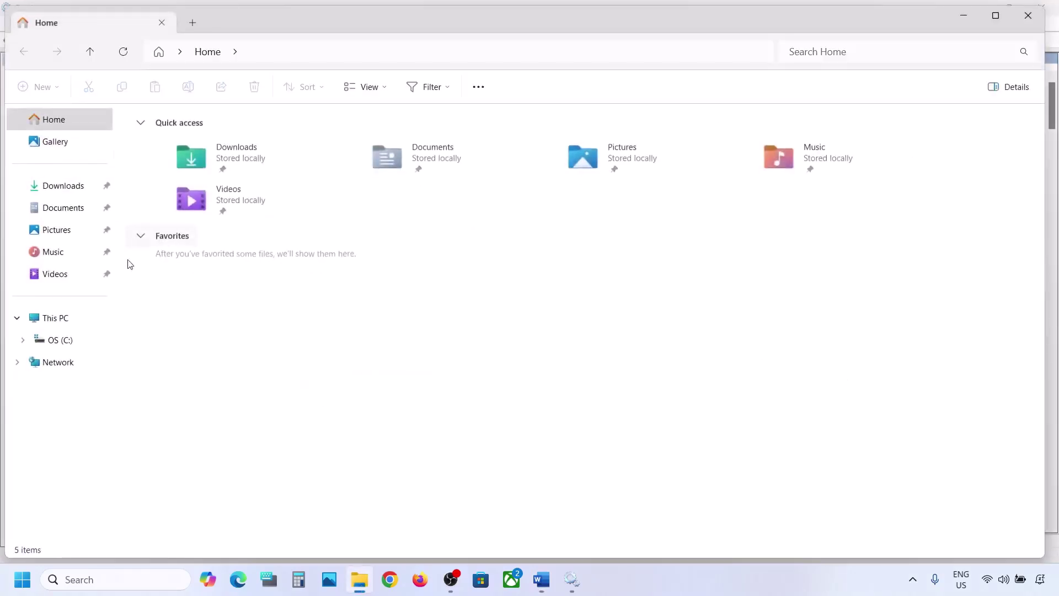
click(61, 318)
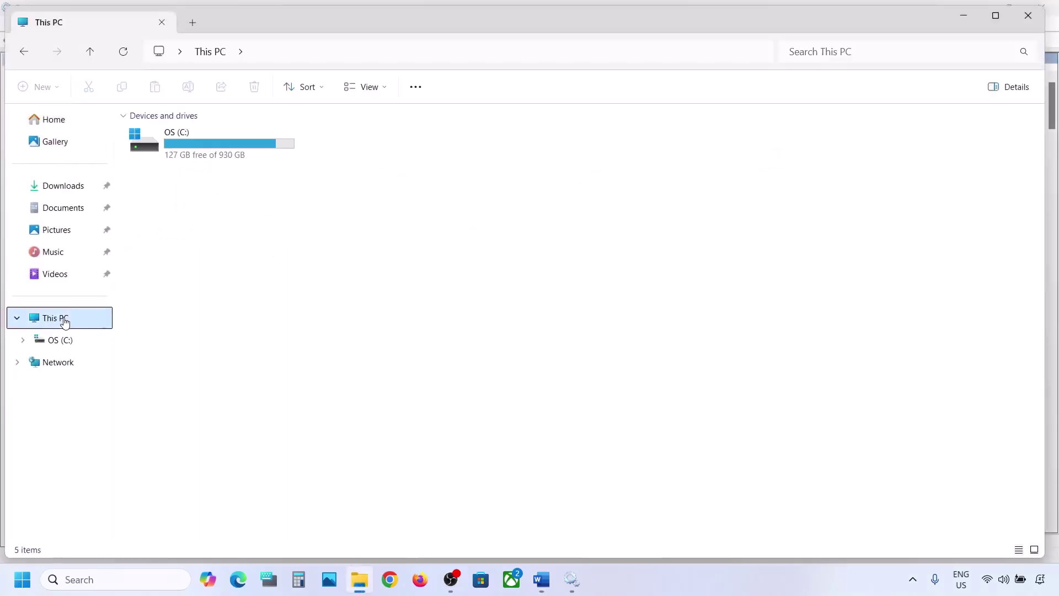
double_click(214, 155)
click(180, 200)
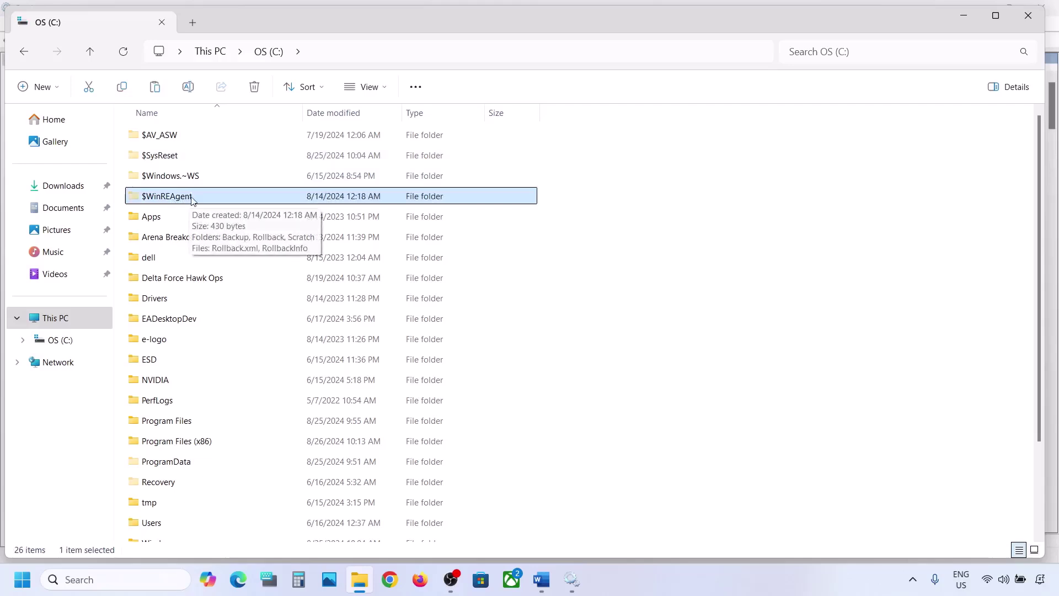
click(383, 88)
mouse_move(390, 346)
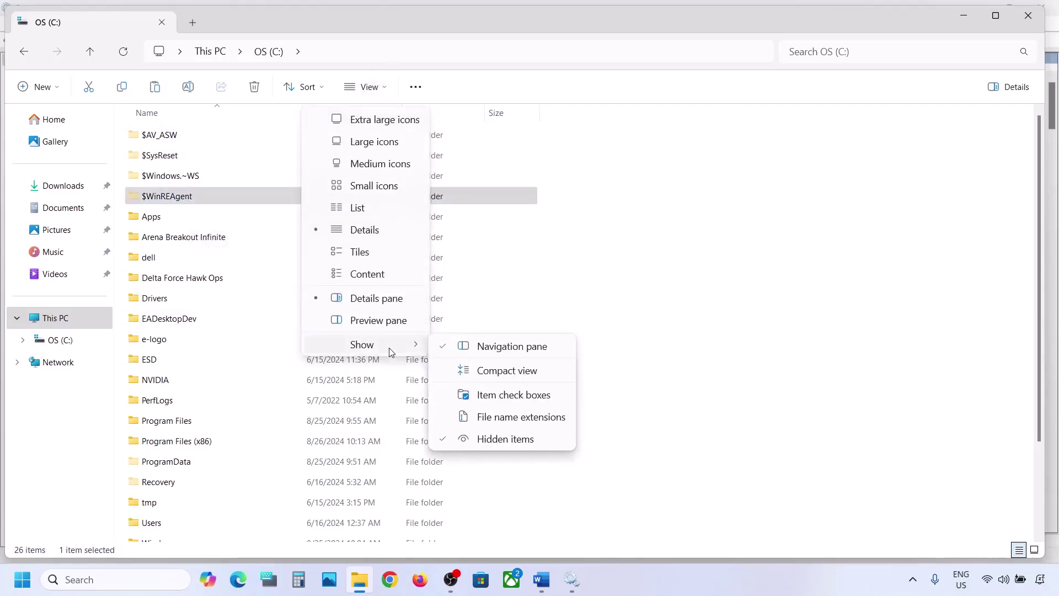
click(172, 198)
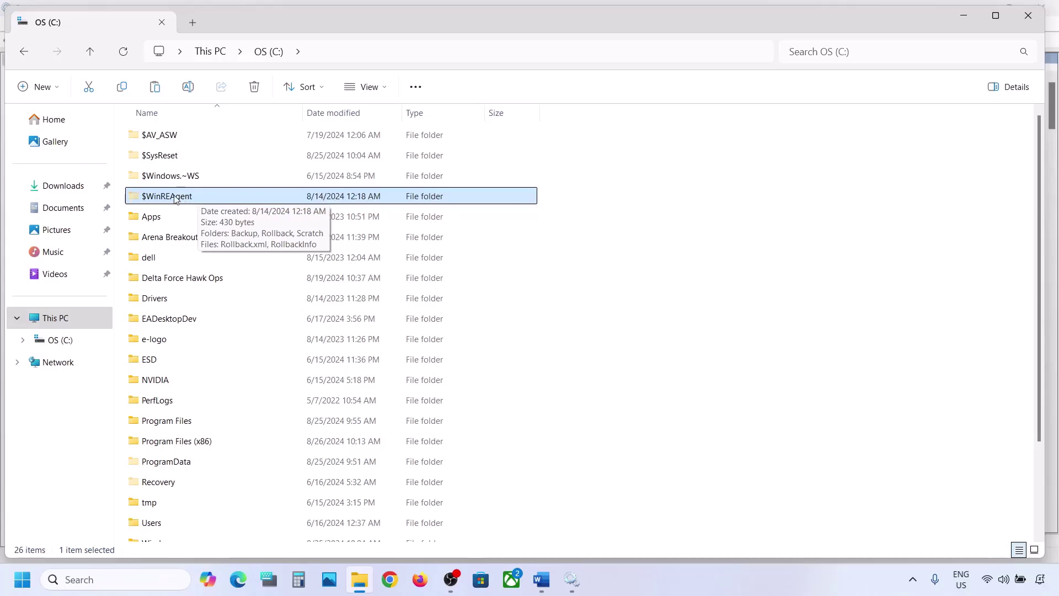
Step: Copy $WinREAgent to the desktop and delete the original from C:
right_click(174, 197)
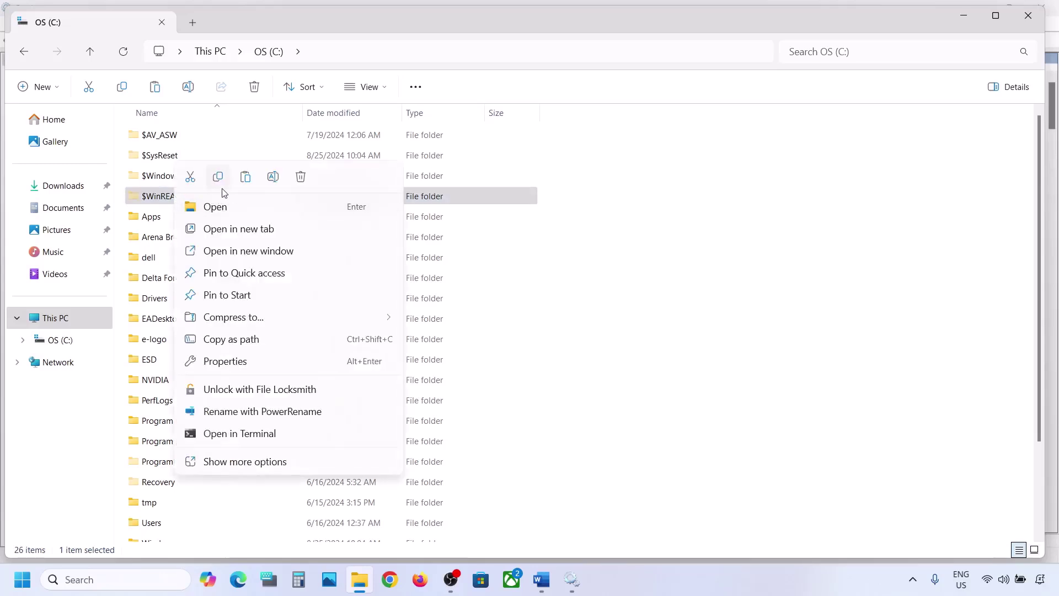
click(218, 181)
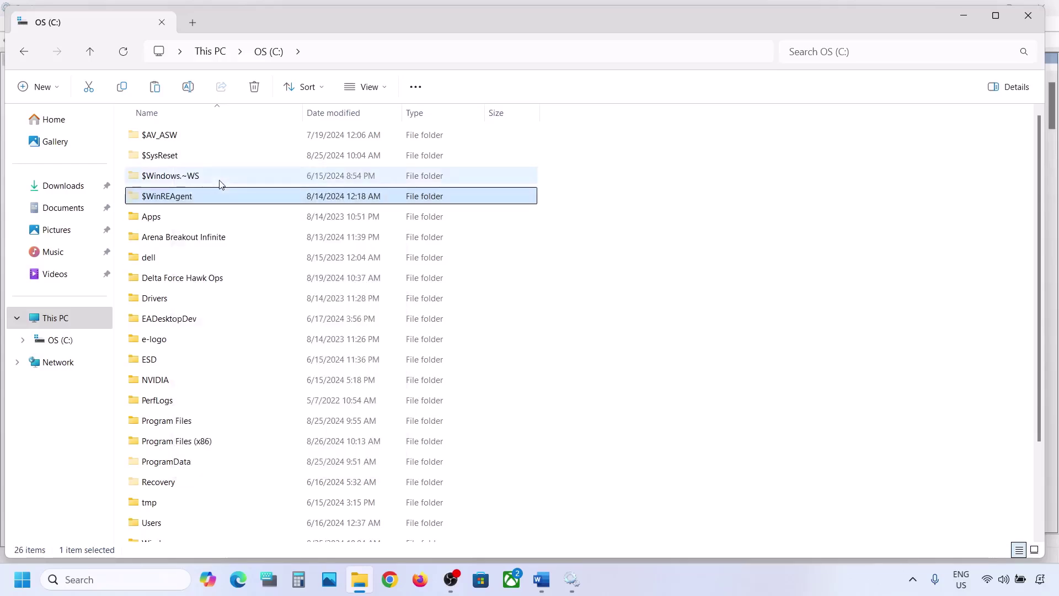
key(super+d)
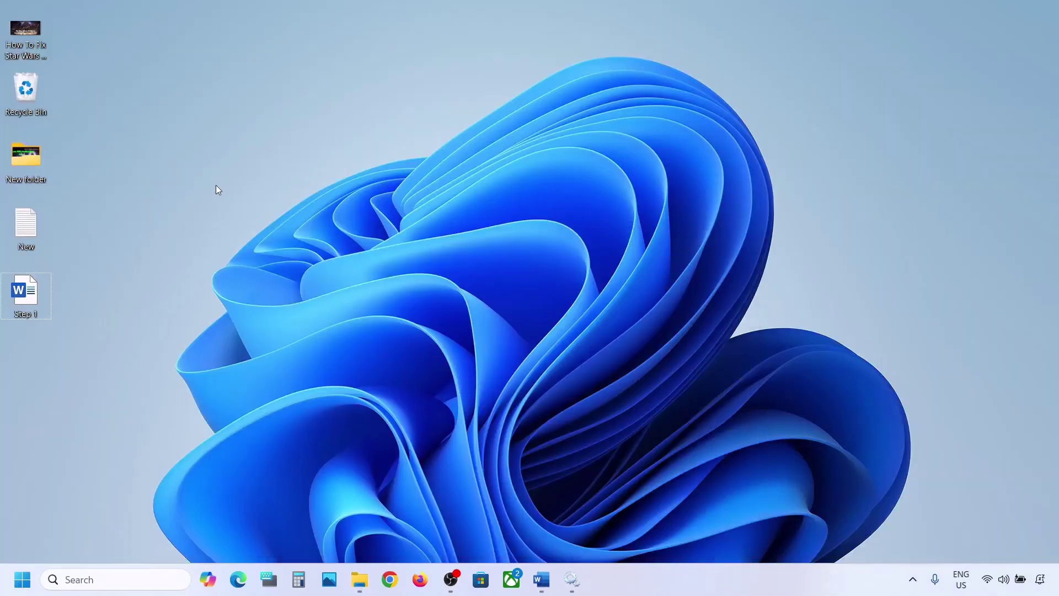
key(ctrl+v)
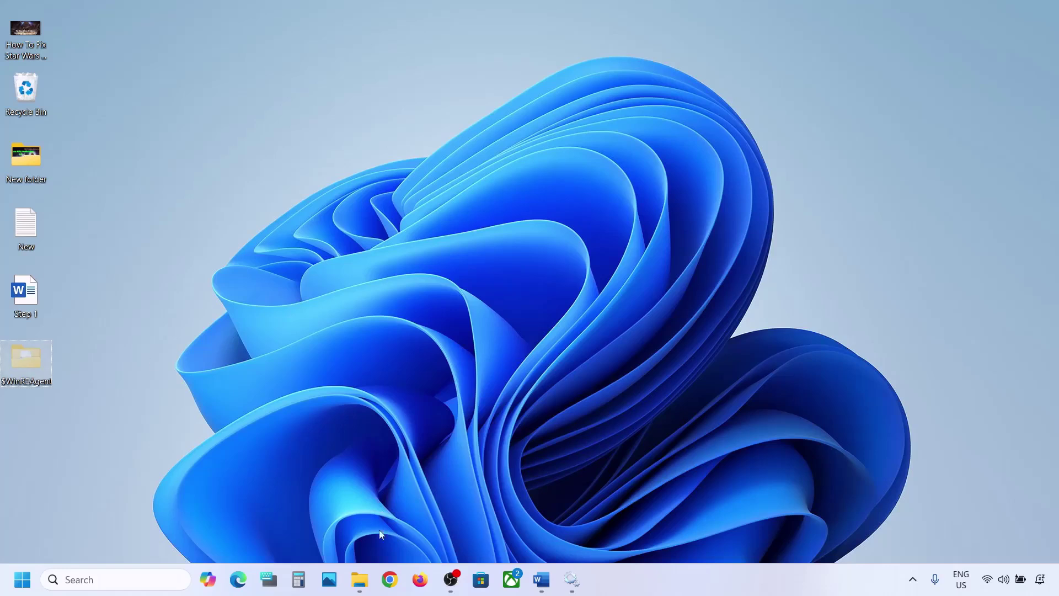
click(359, 579)
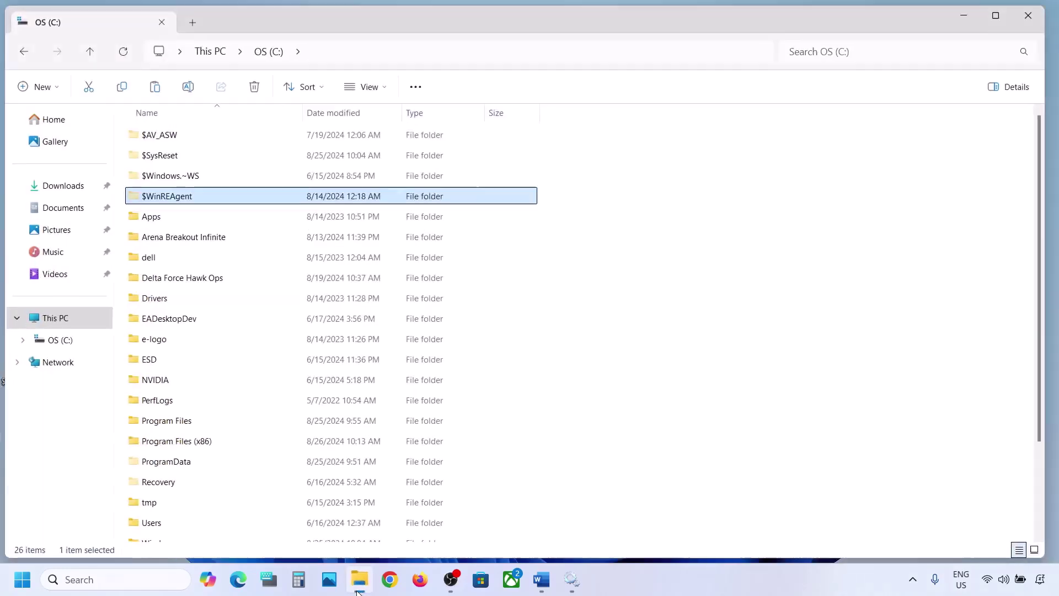
right_click(168, 197)
click(295, 177)
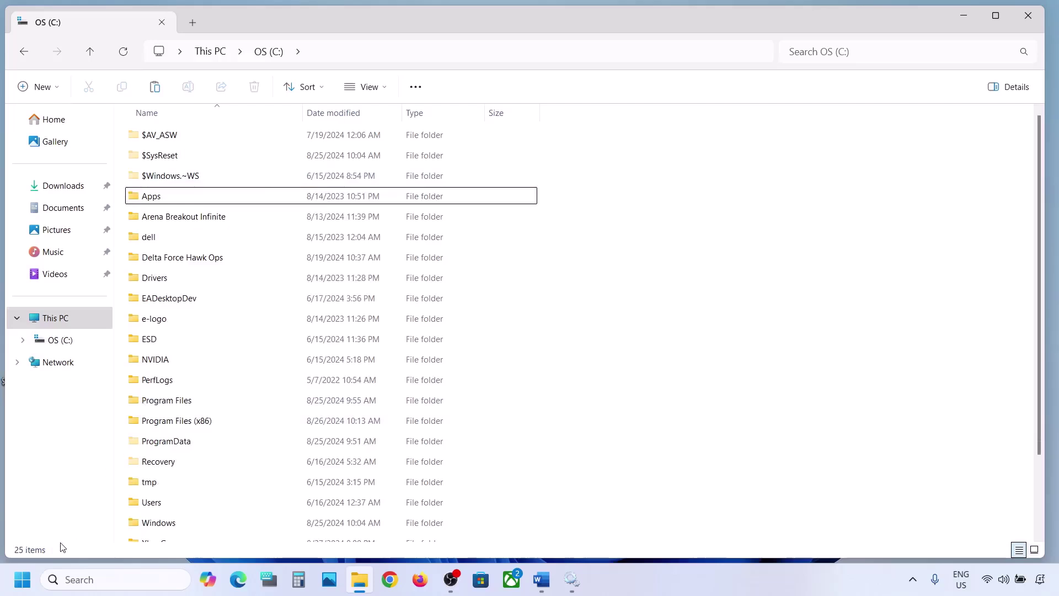
Step: Check the Windows Update page in Settings, then minimize Settings and File Explorer
key(super+i)
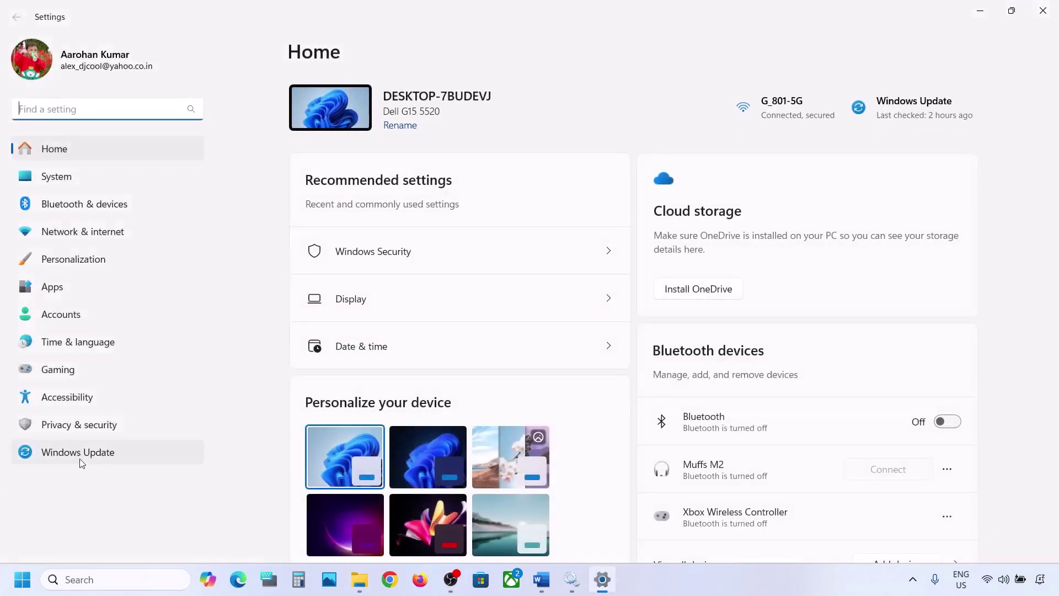
click(81, 459)
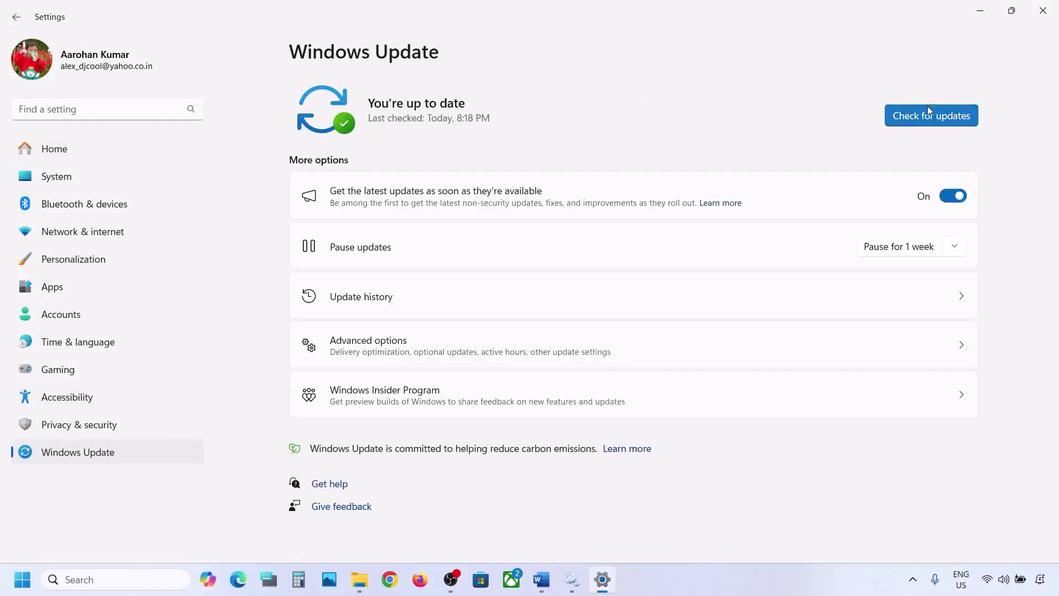
click(979, 10)
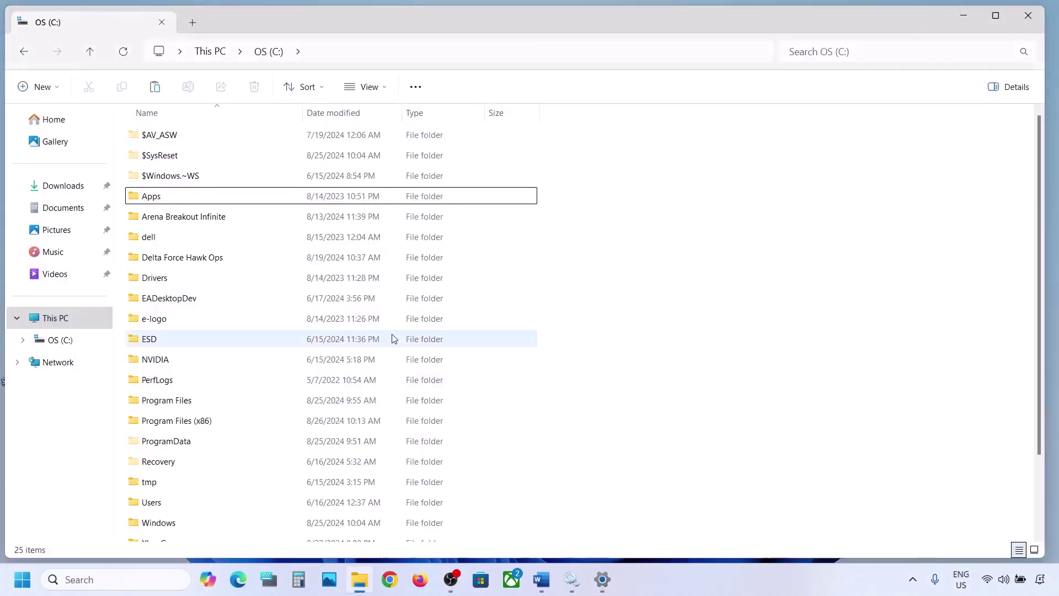
click(964, 17)
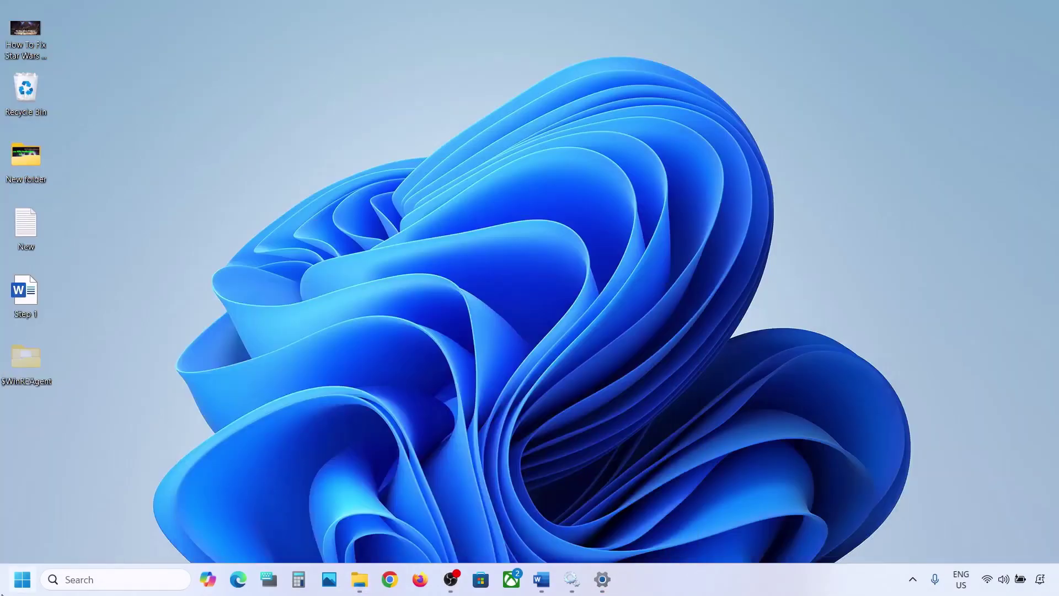
Step: Open and dismiss the Start menu power options and the desktop folder's context menu
click(22, 579)
click(400, 533)
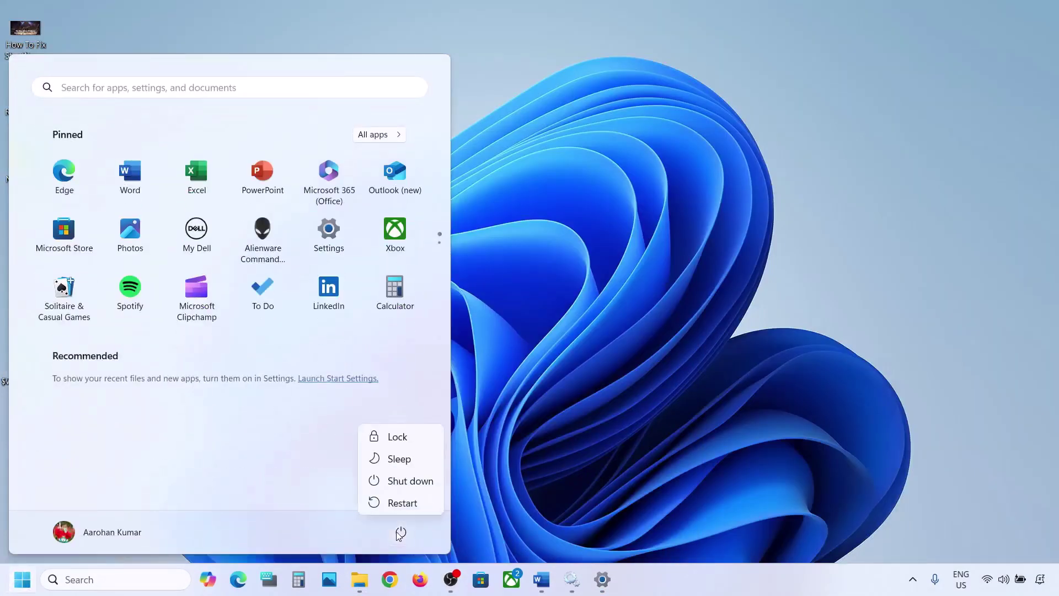
click(581, 409)
click(581, 408)
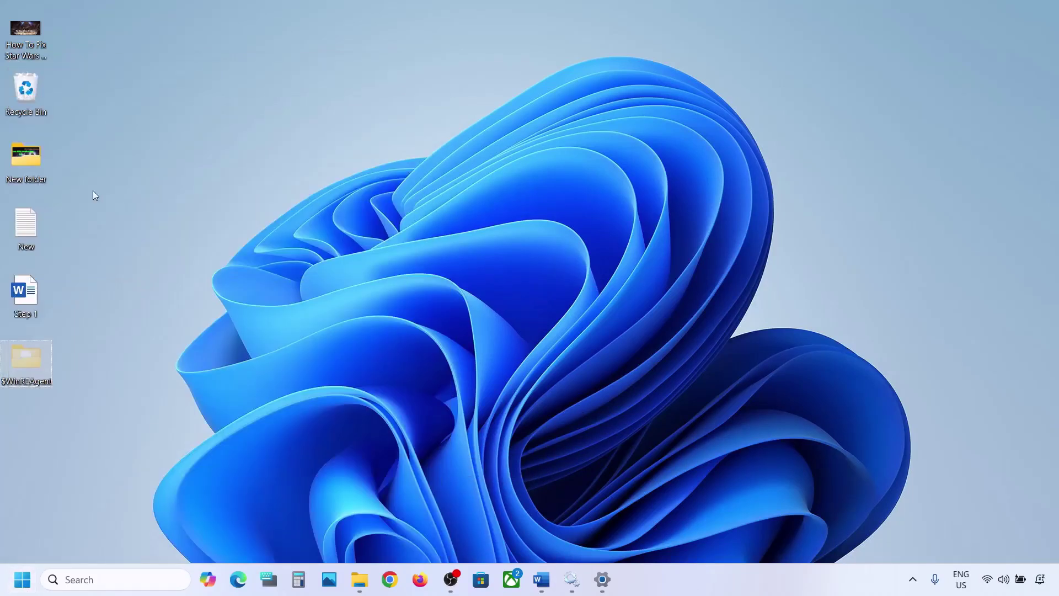
right_click(25, 355)
click(44, 370)
Step: Paste $WinREAgent back into the root of C: and minimize File Explorer
click(359, 579)
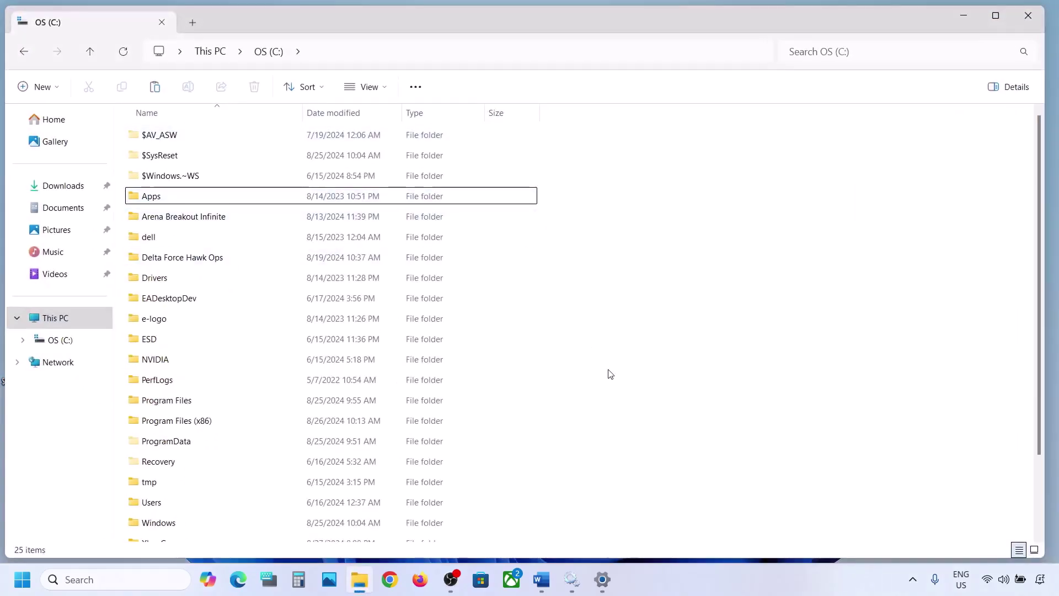
key(ctrl+v)
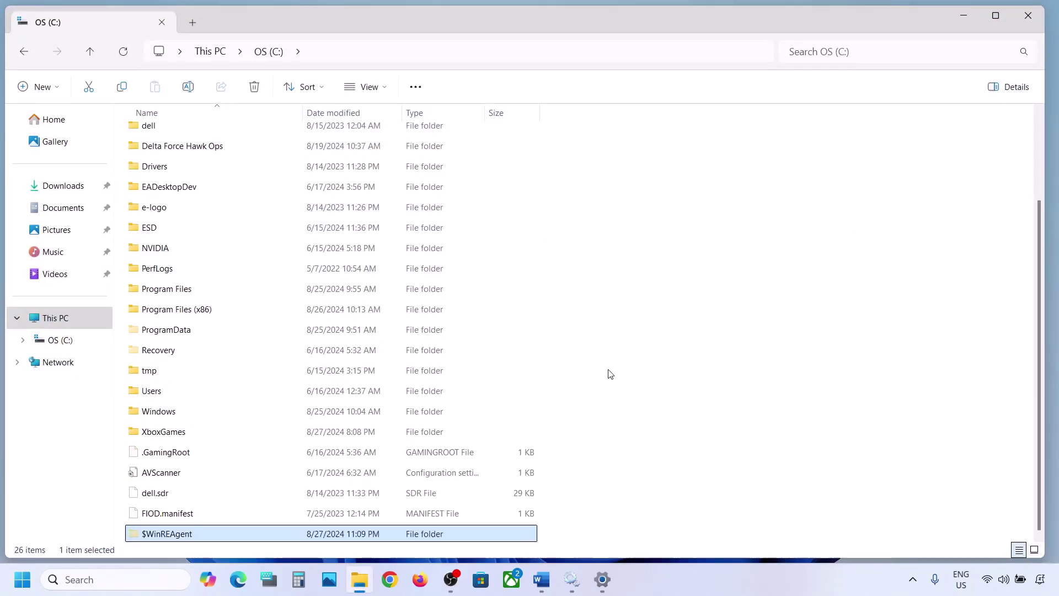
click(951, 22)
click(541, 579)
Step: Select Step 3 in the Word notes and open Settings > System > Troubleshoot
scroll(336, 323, down, 3)
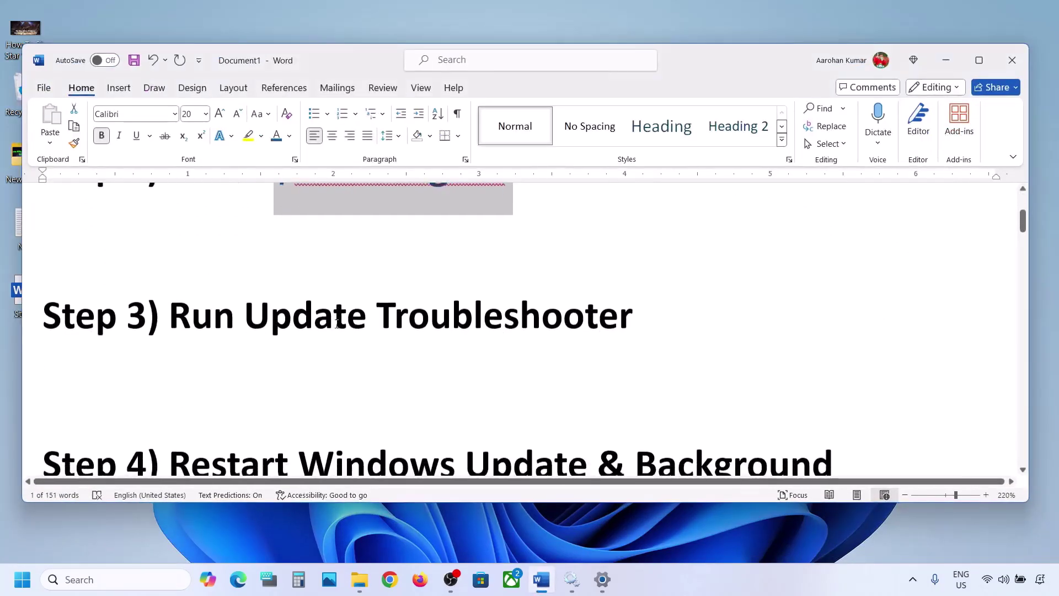
drag(170, 317, 525, 344)
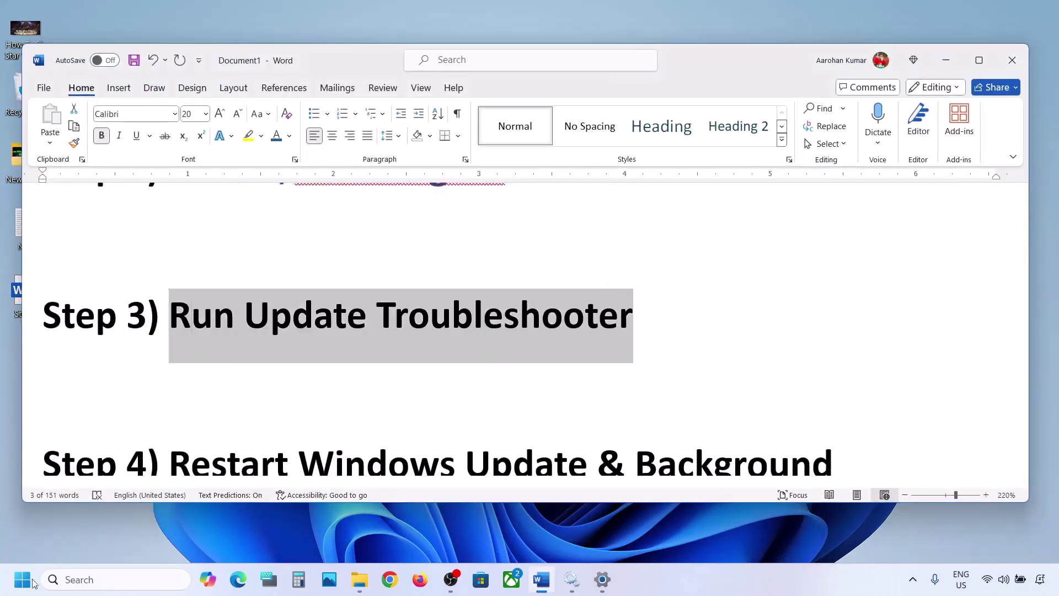
click(22, 579)
click(342, 243)
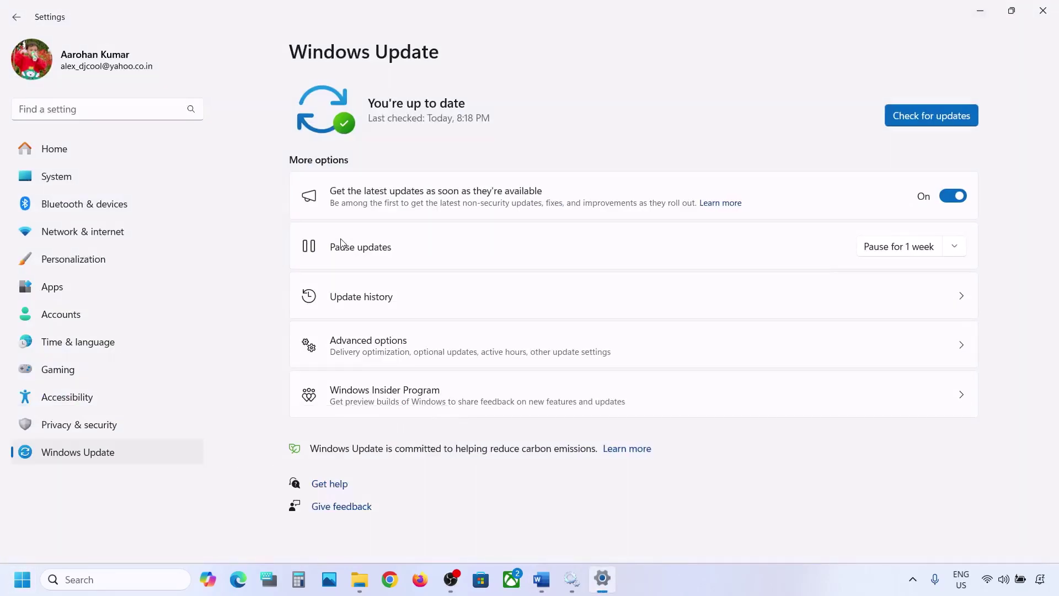
click(97, 177)
scroll(399, 267, down, 5)
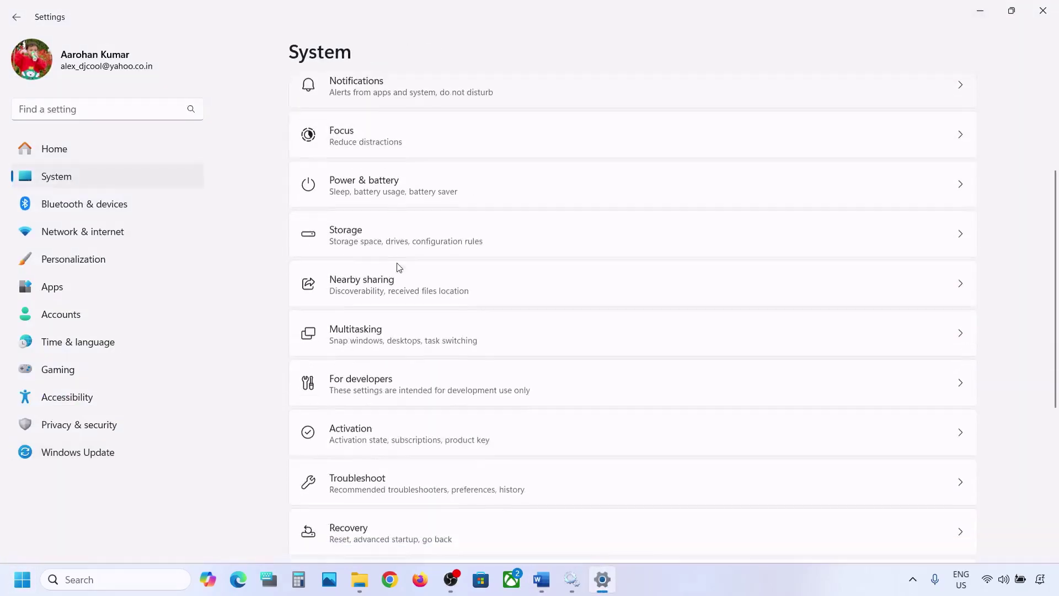
click(370, 400)
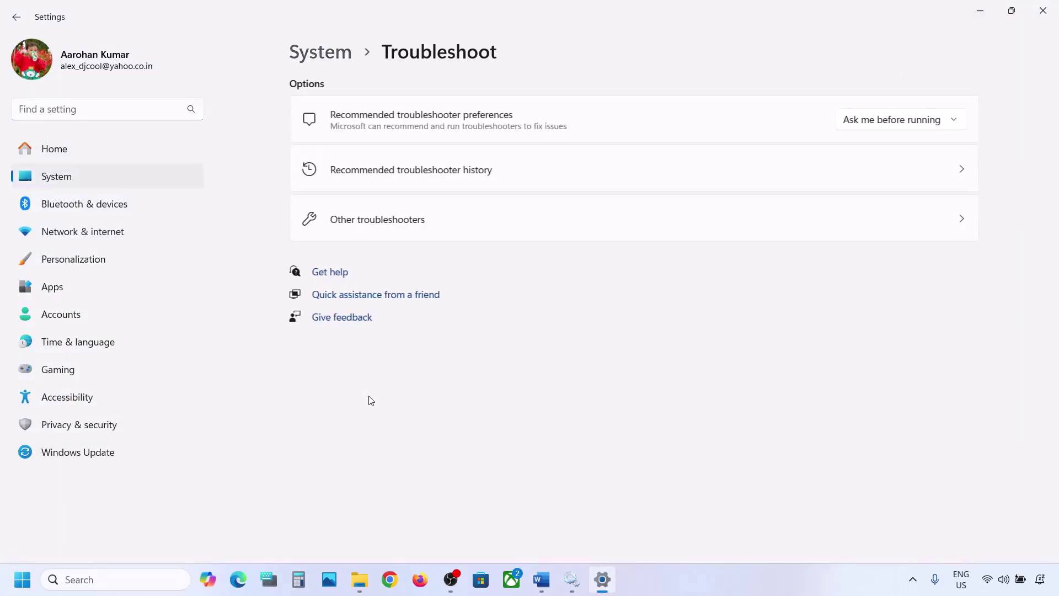
Step: Run the Windows Update troubleshooter from Other troubleshooters
click(379, 232)
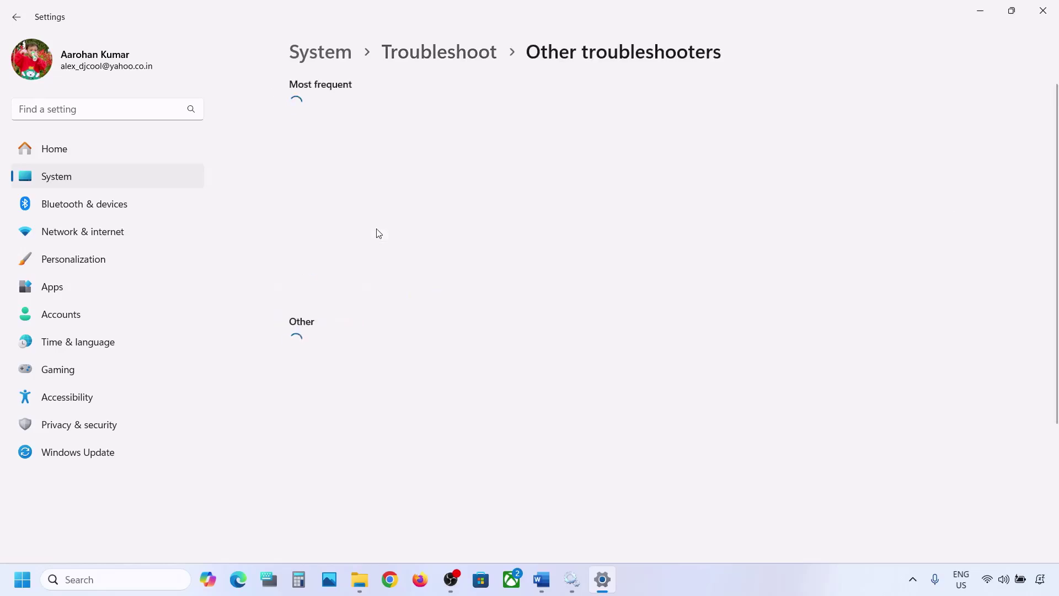
scroll(378, 233, down, 1)
scroll(379, 233, down, 1)
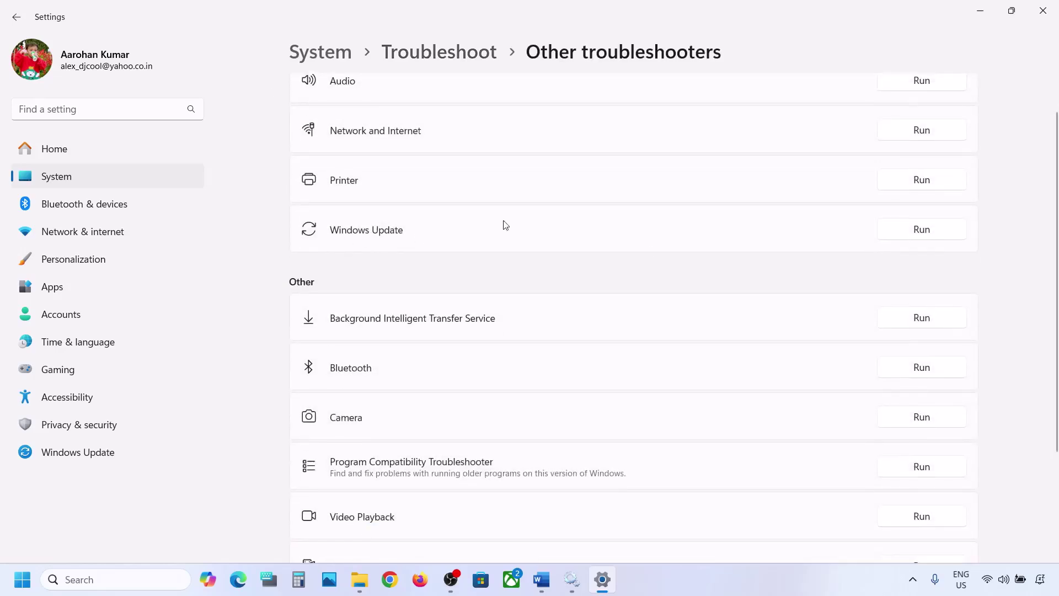
click(922, 230)
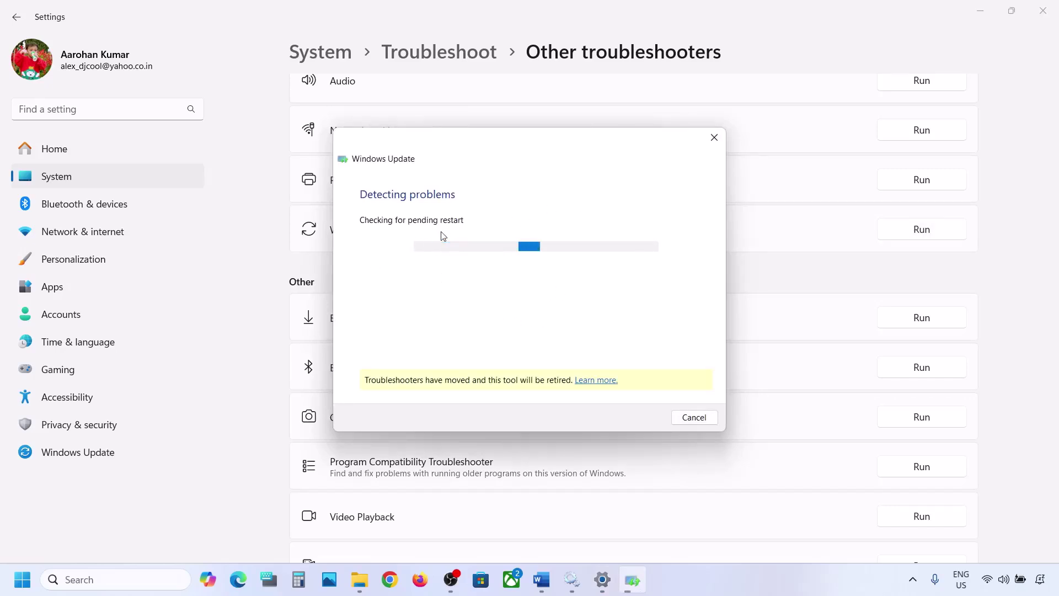
click(541, 579)
Step: Select the next step in the Word notes and launch Services from search
scroll(380, 356, down, 3)
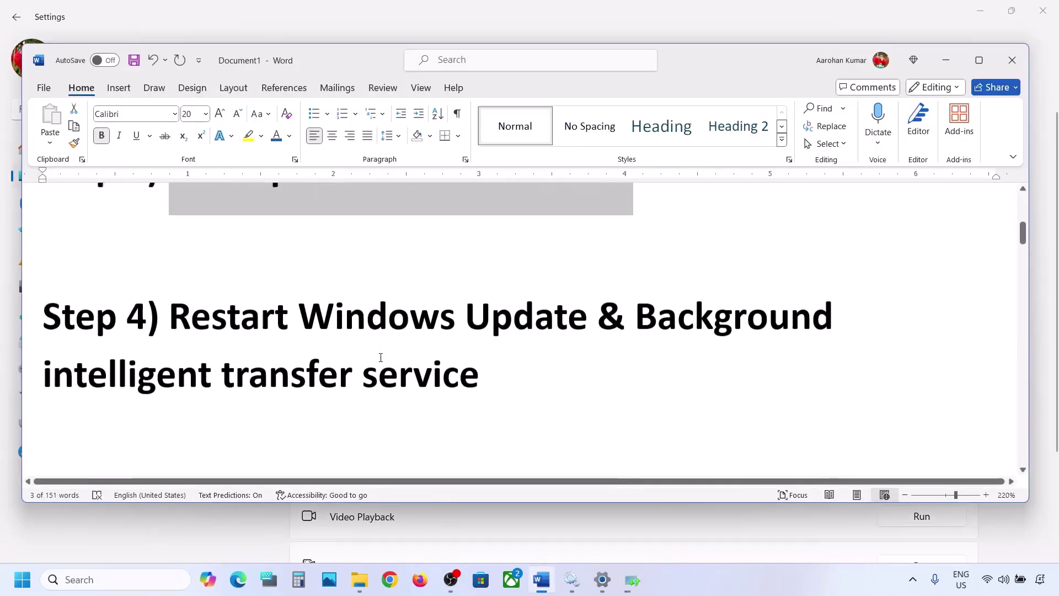
drag(169, 309, 480, 366)
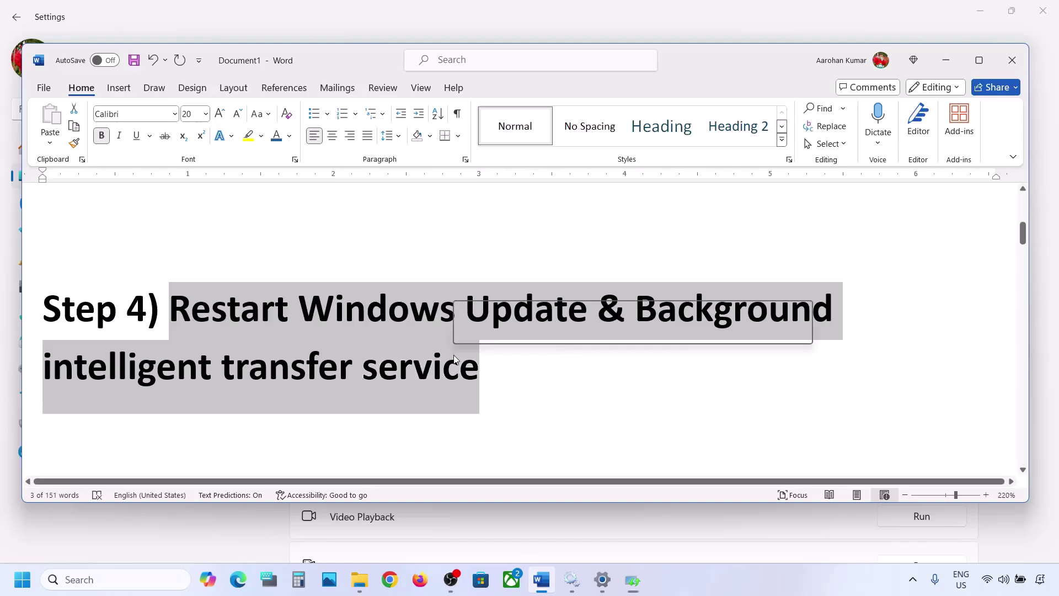
click(92, 579)
text(services)
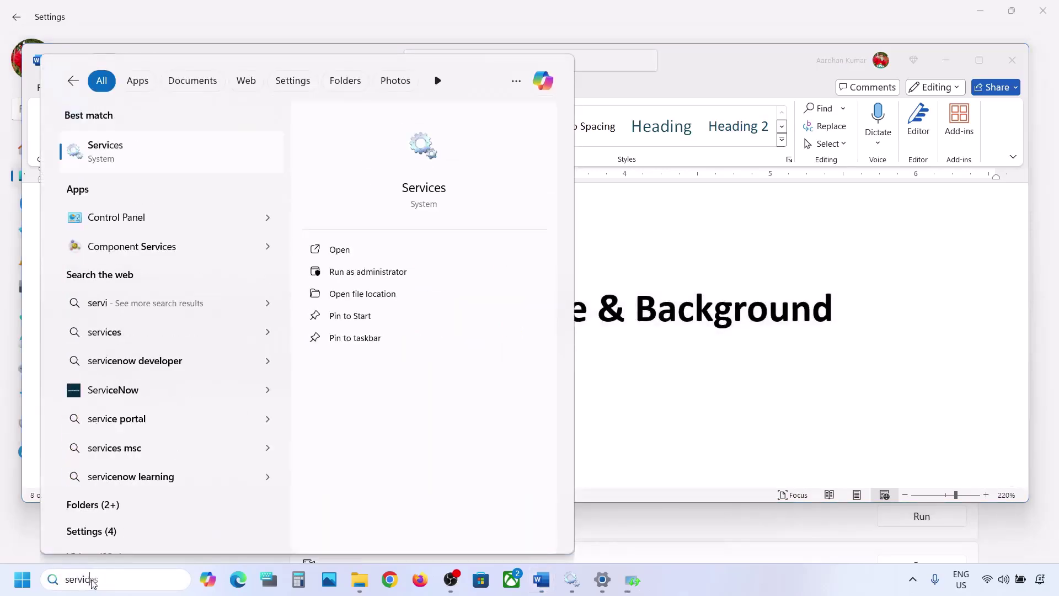
key(Return)
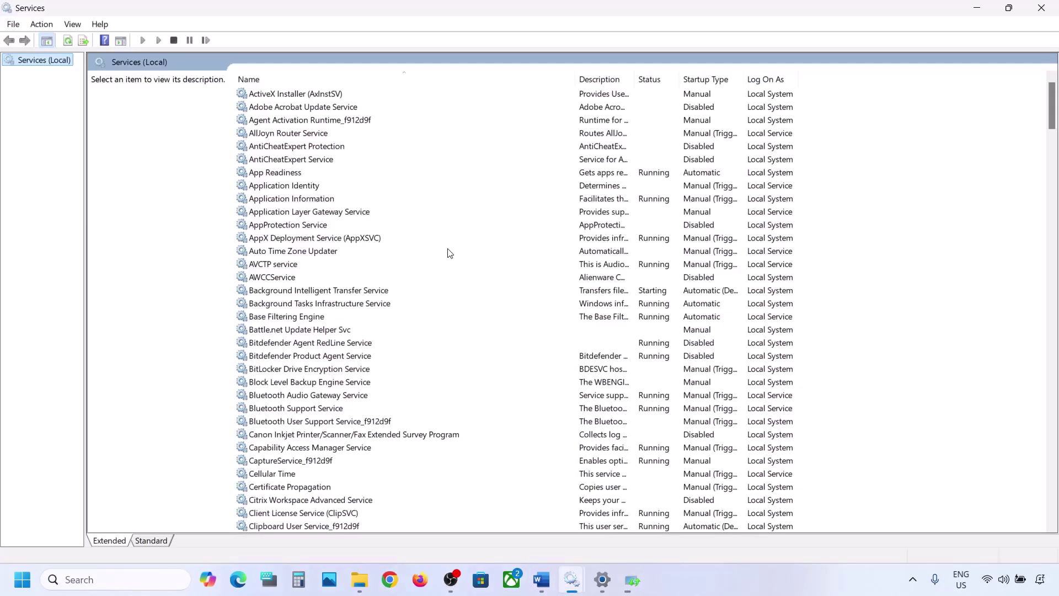
Step: Set the Windows Update service startup type to Automatic and apply it
click(306, 317)
key(w)
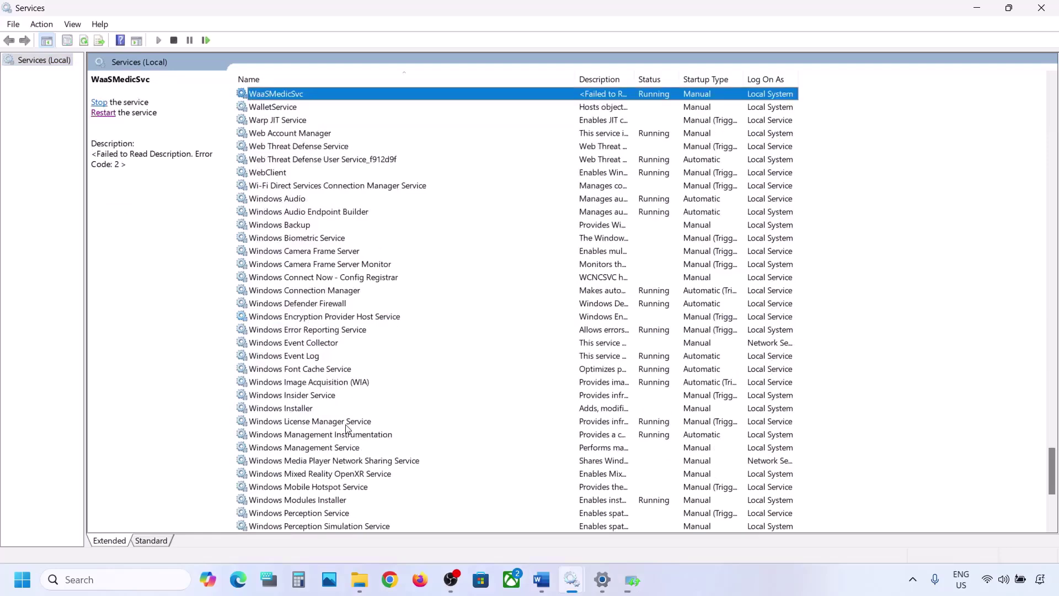
scroll(347, 429, down, 8)
click(287, 357)
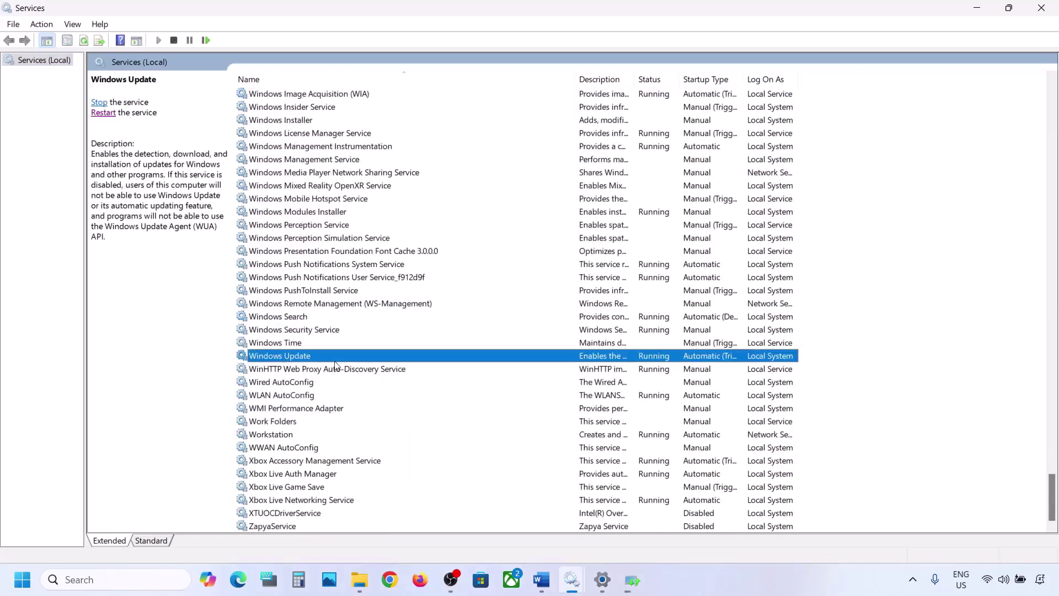
double_click(348, 359)
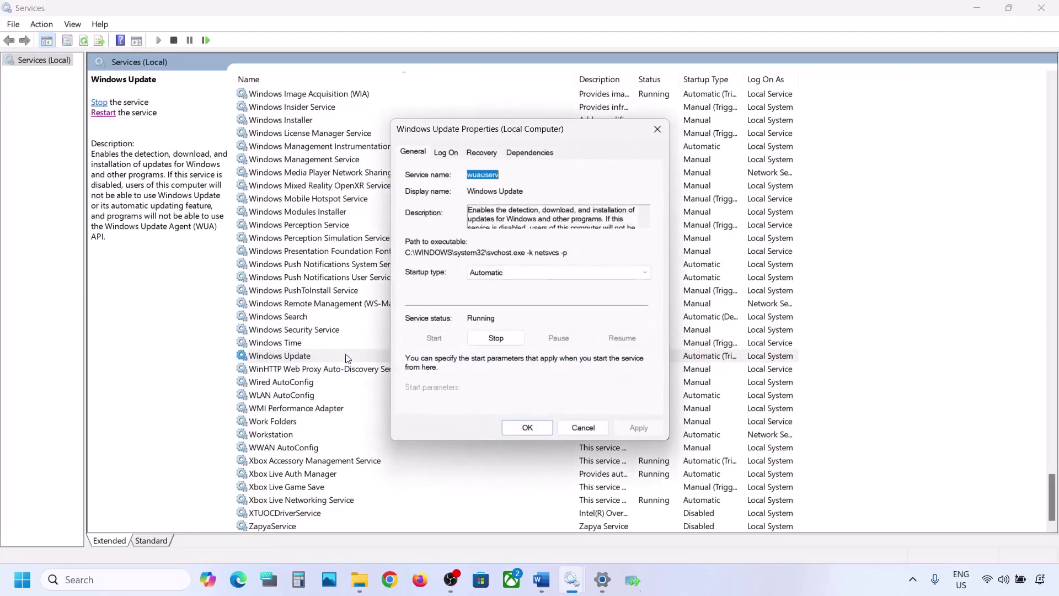
click(513, 272)
click(507, 293)
click(634, 427)
click(508, 429)
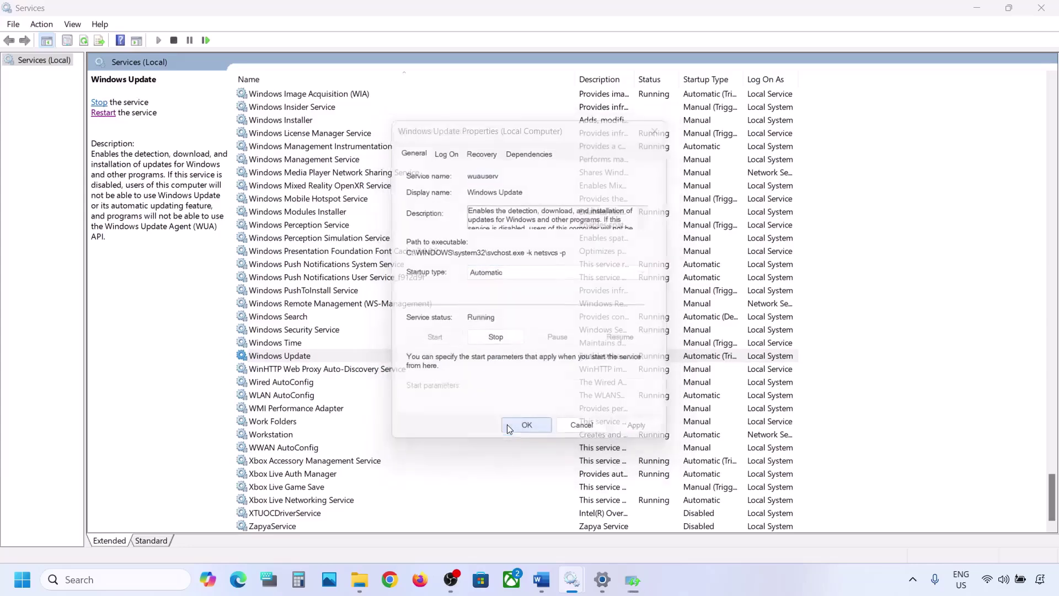
Step: Restart the Windows Update service and locate Background Intelligent Transfer Service
right_click(287, 360)
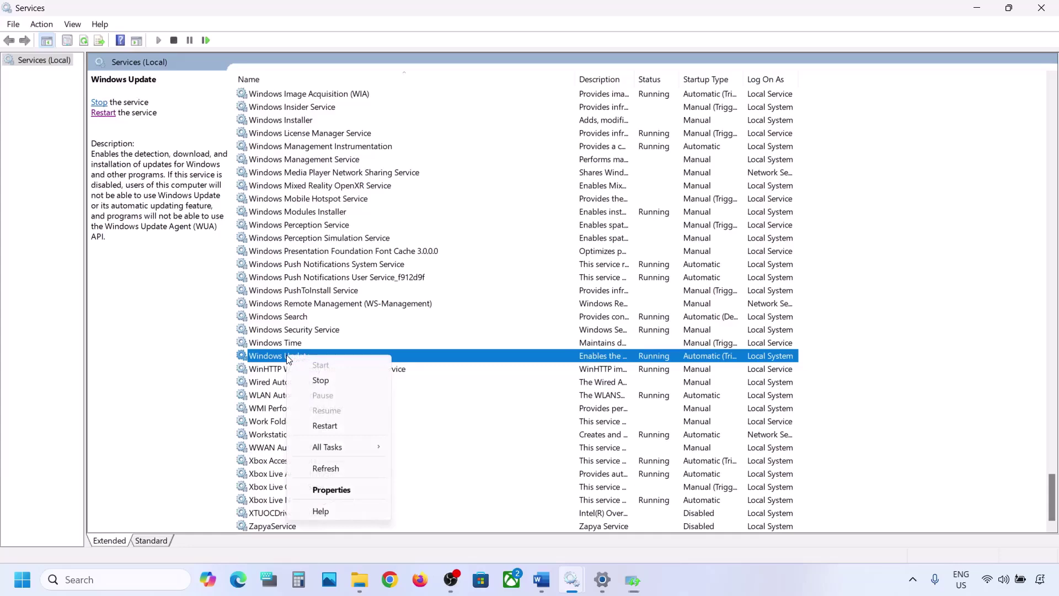
click(332, 425)
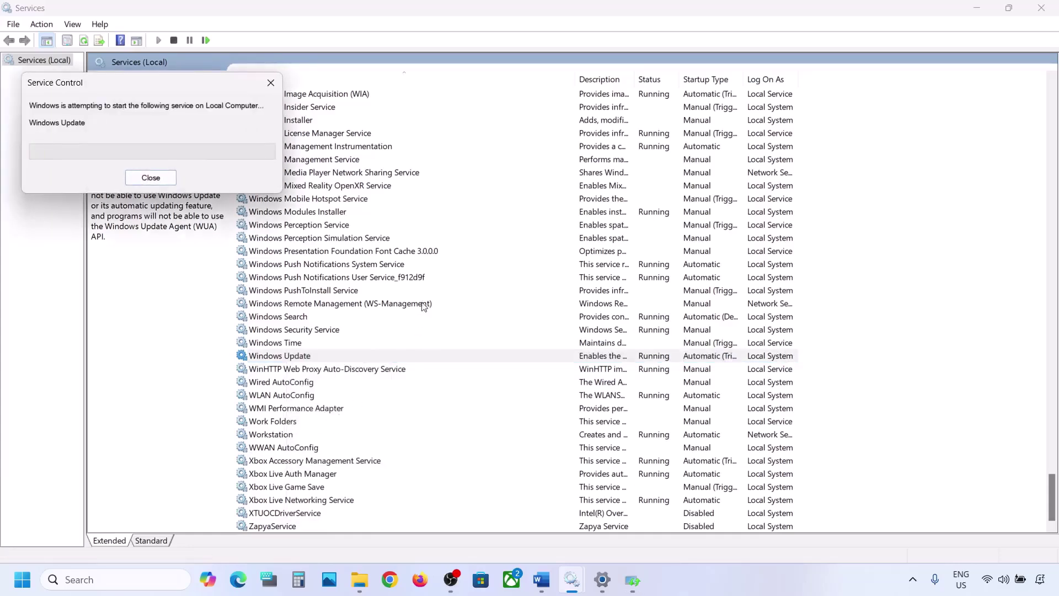
click(312, 277)
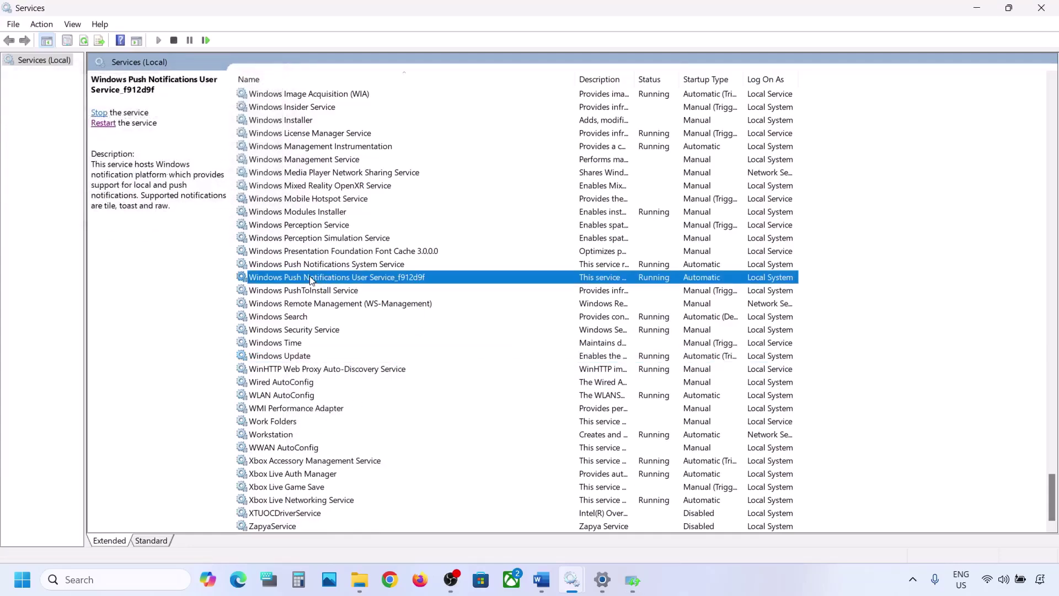
key(b)
scroll(320, 223, up, 3)
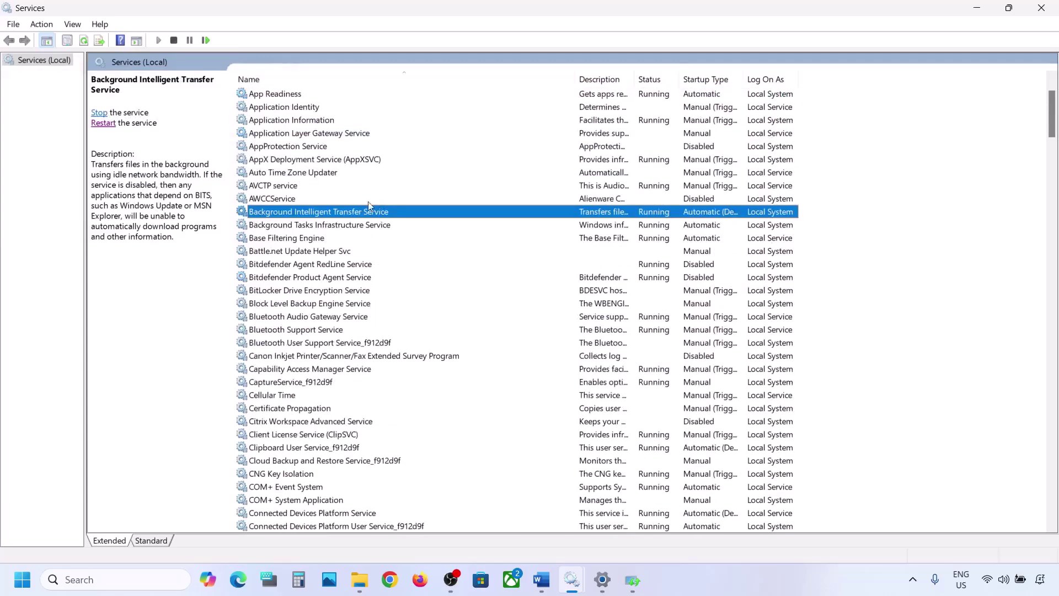
Step: Change BITS from delayed start to Automatic, apply, and restart the service
double_click(348, 214)
click(488, 276)
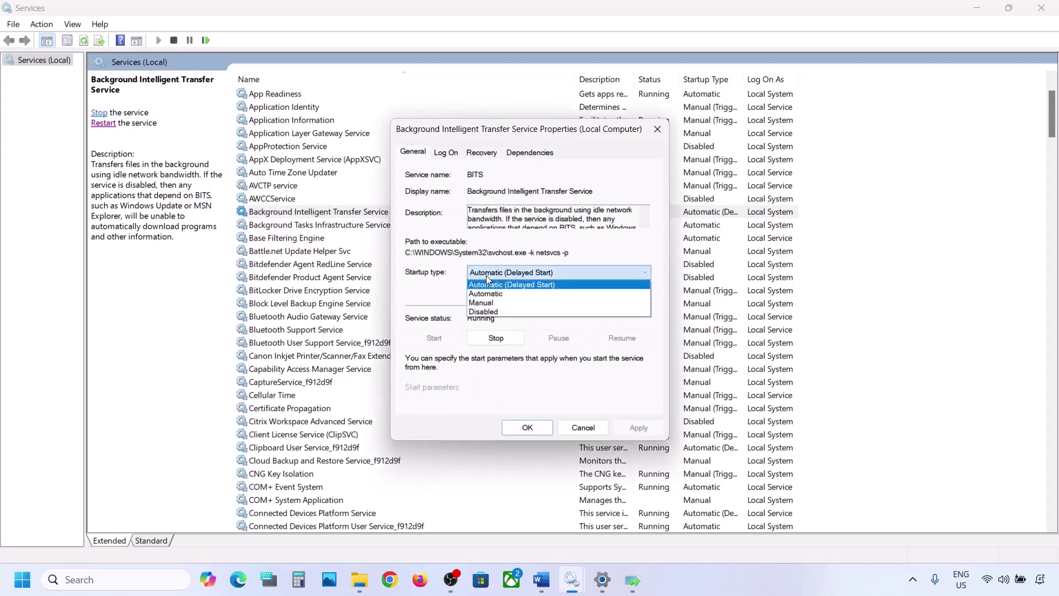
click(493, 295)
click(628, 430)
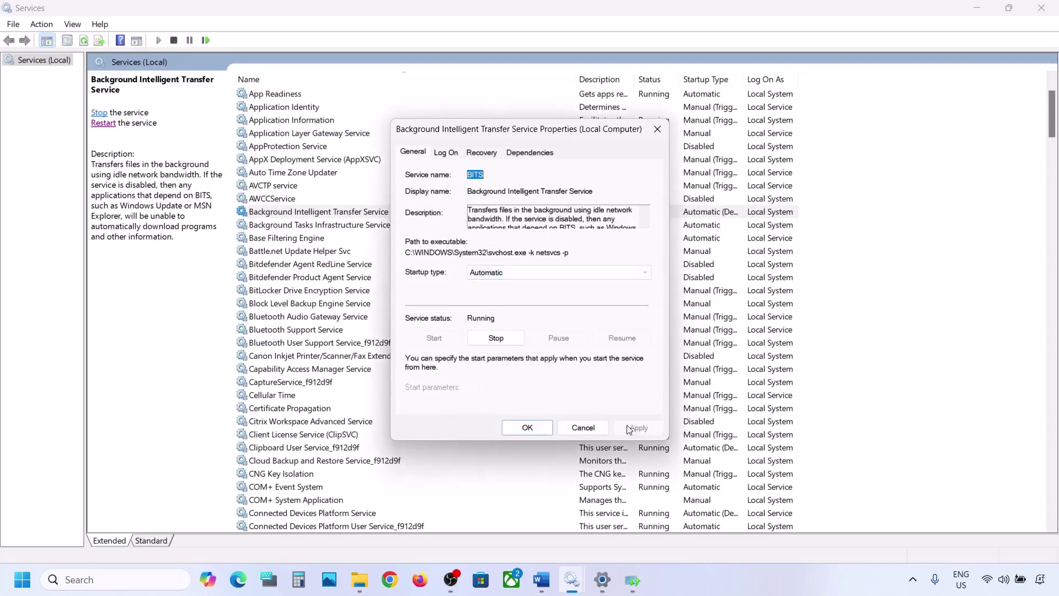
click(529, 428)
right_click(325, 215)
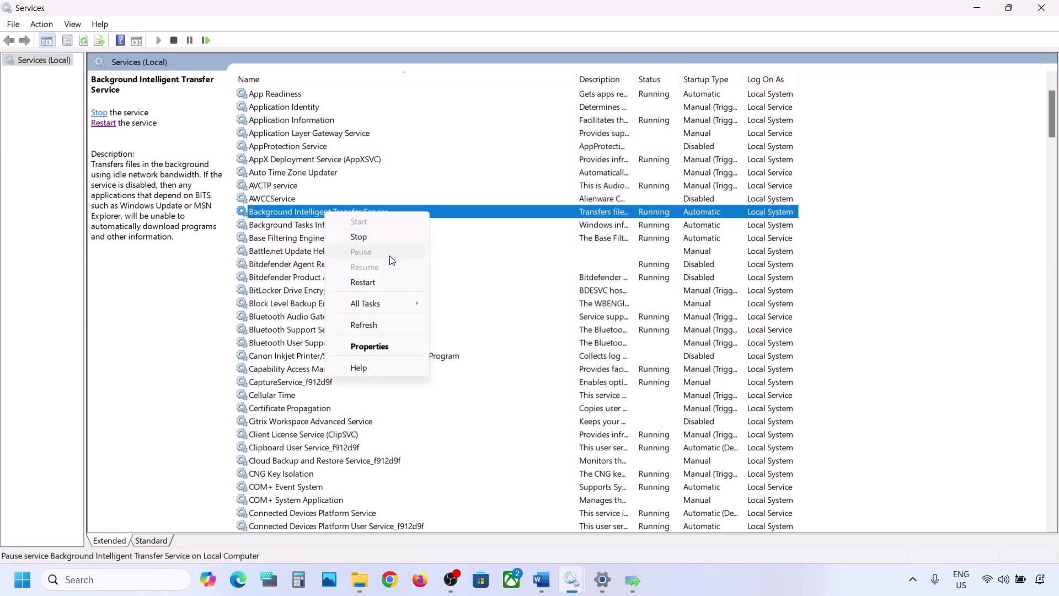
click(363, 282)
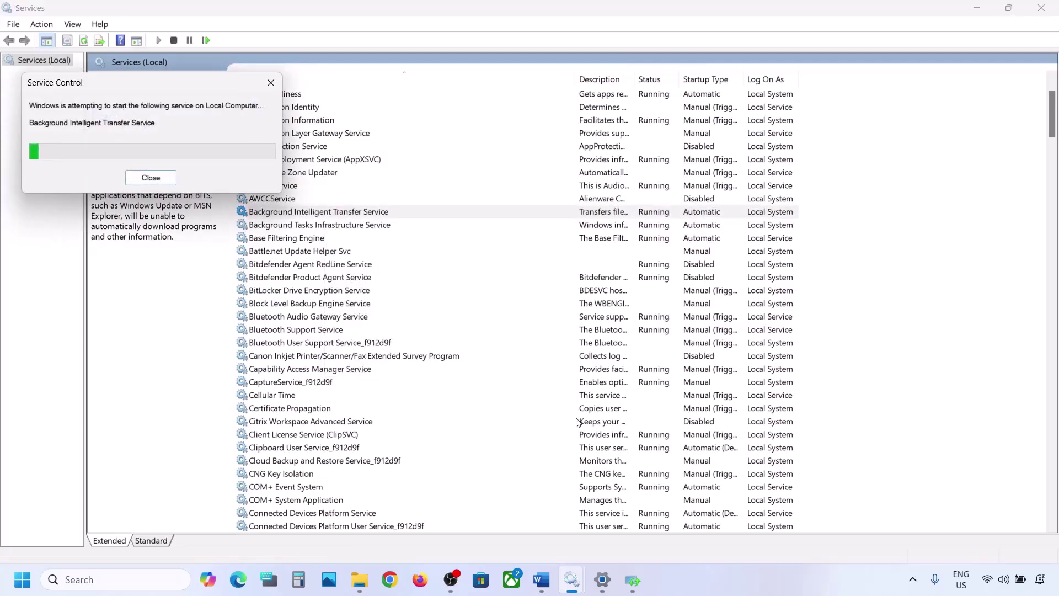
mouse_move(545, 584)
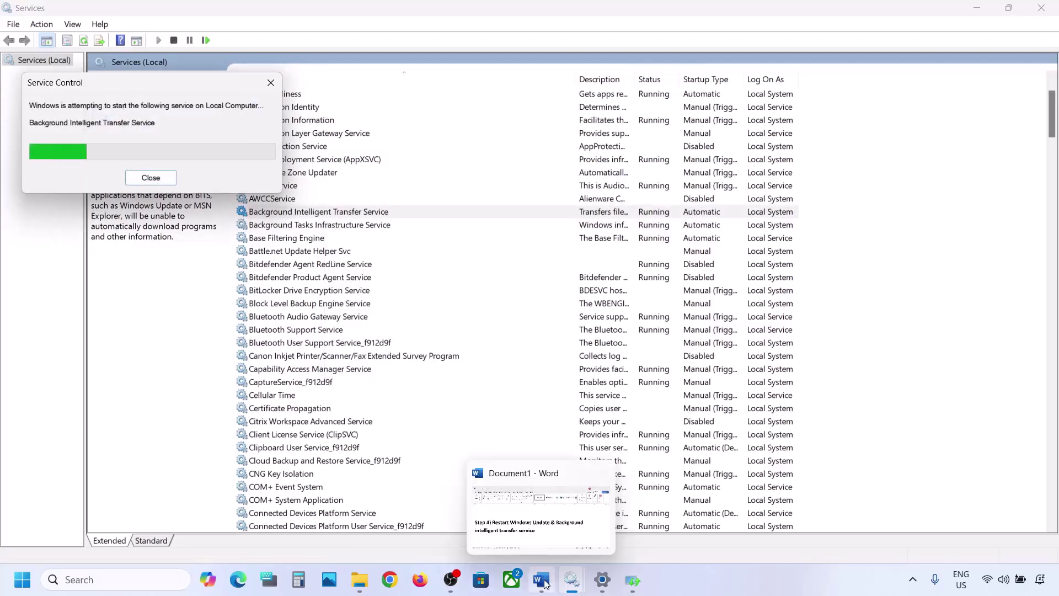
Step: Copy the Microsoft Windows 11 download link from Step 5 in Word
click(541, 580)
scroll(509, 397, down, 5)
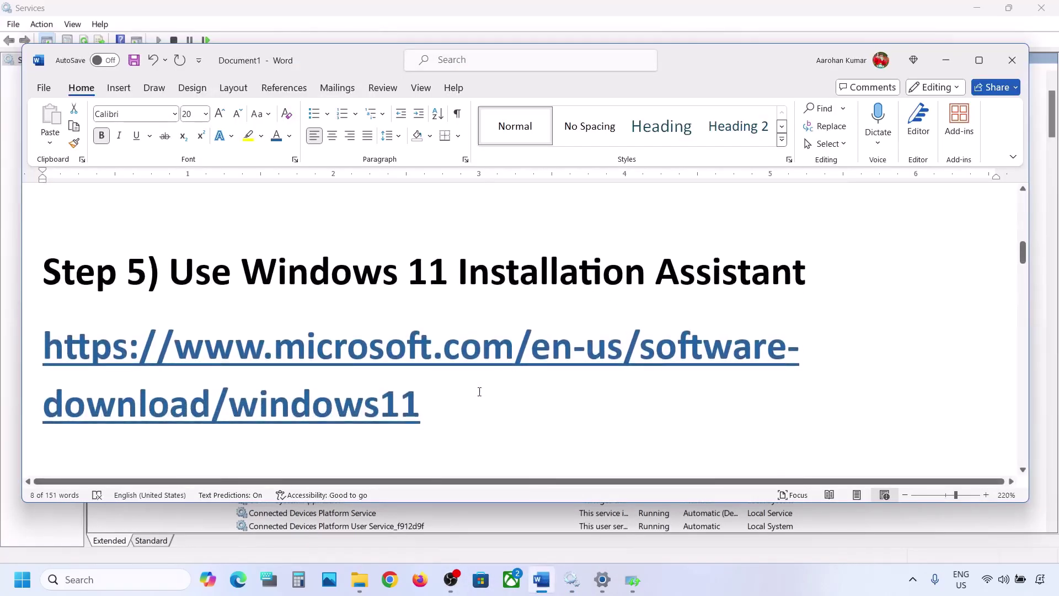
drag(439, 412, 45, 355)
key(ctrl+c)
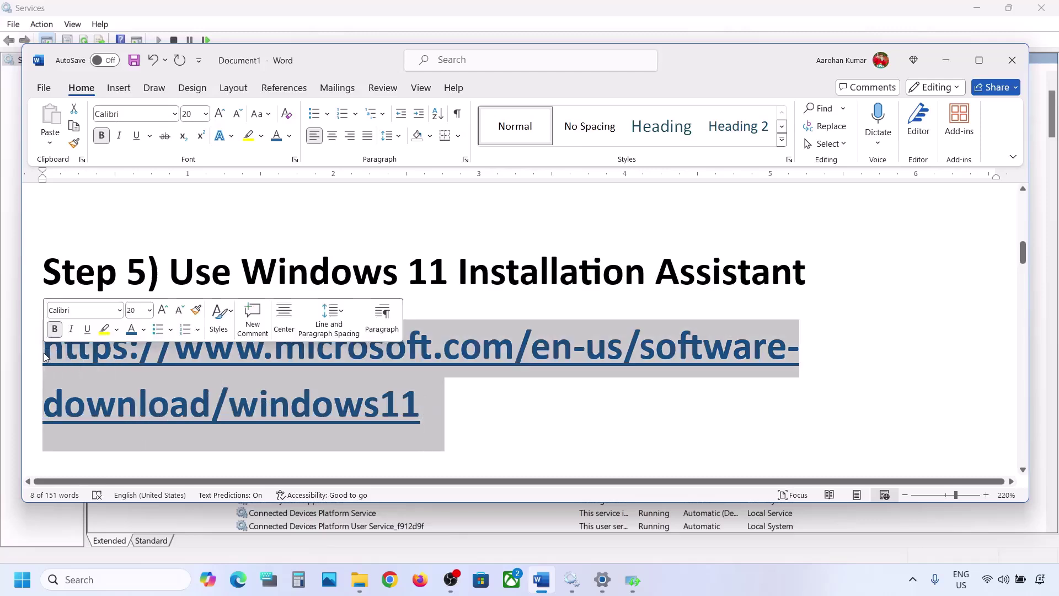
right_click(46, 358)
click(78, 259)
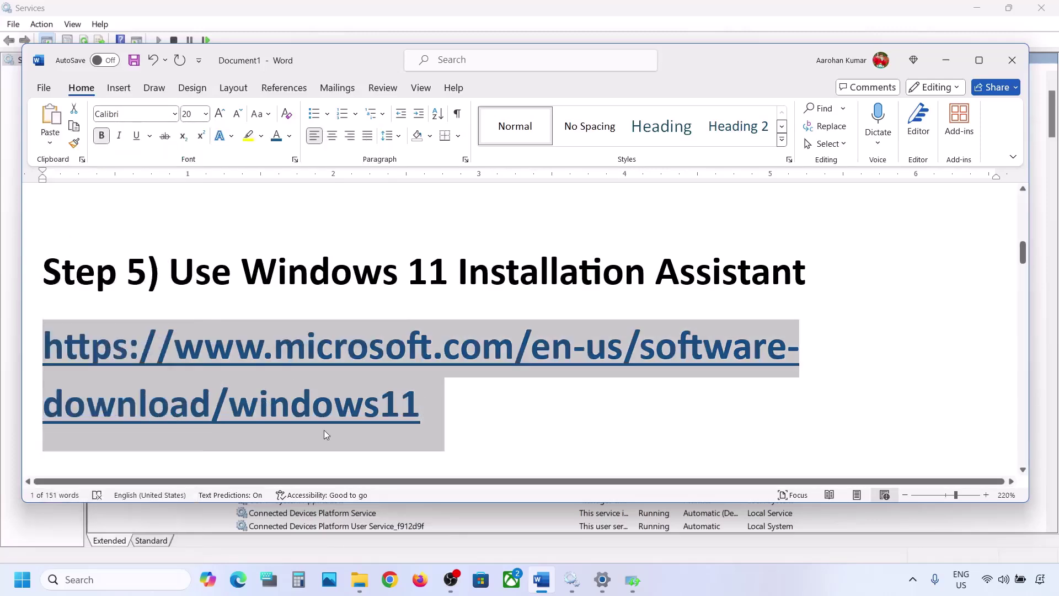
Step: Open the download page in Chrome and run the Installation Assistant, which reports already up to date
click(390, 579)
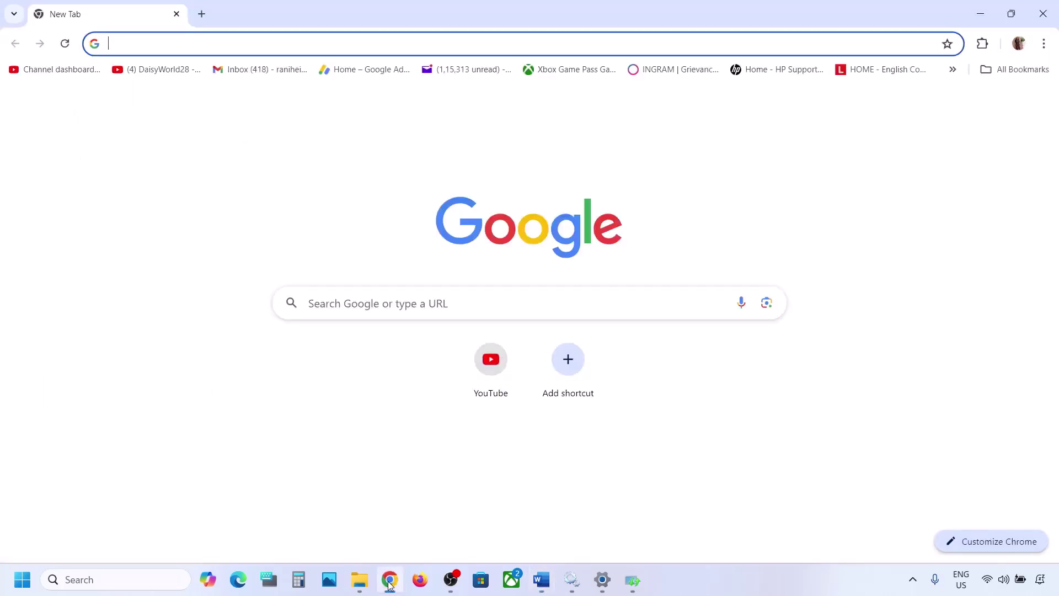
key(ctrl+v)
key(Return)
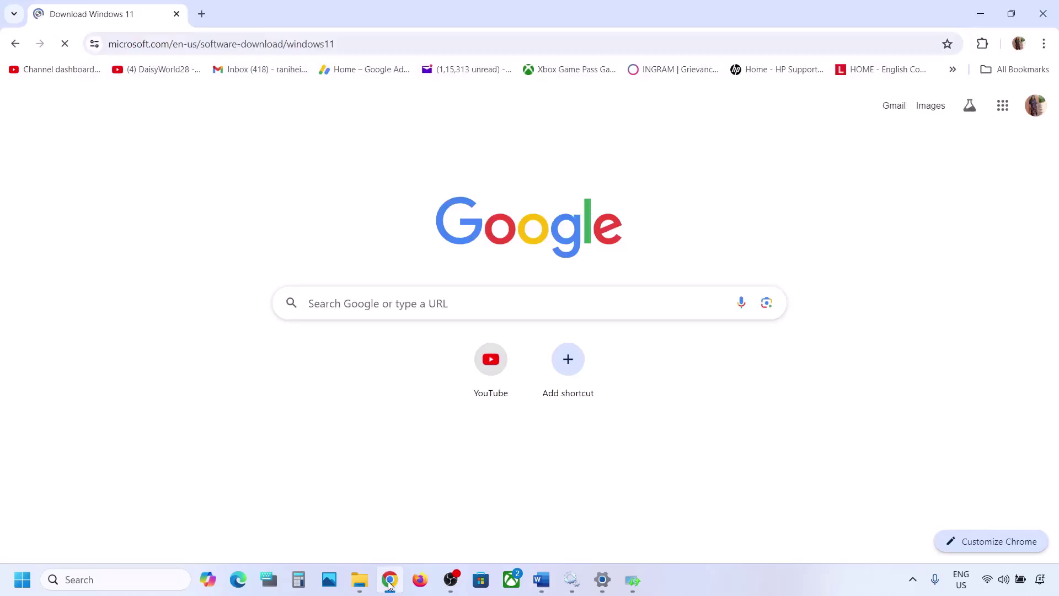
scroll(200, 276, down, 1)
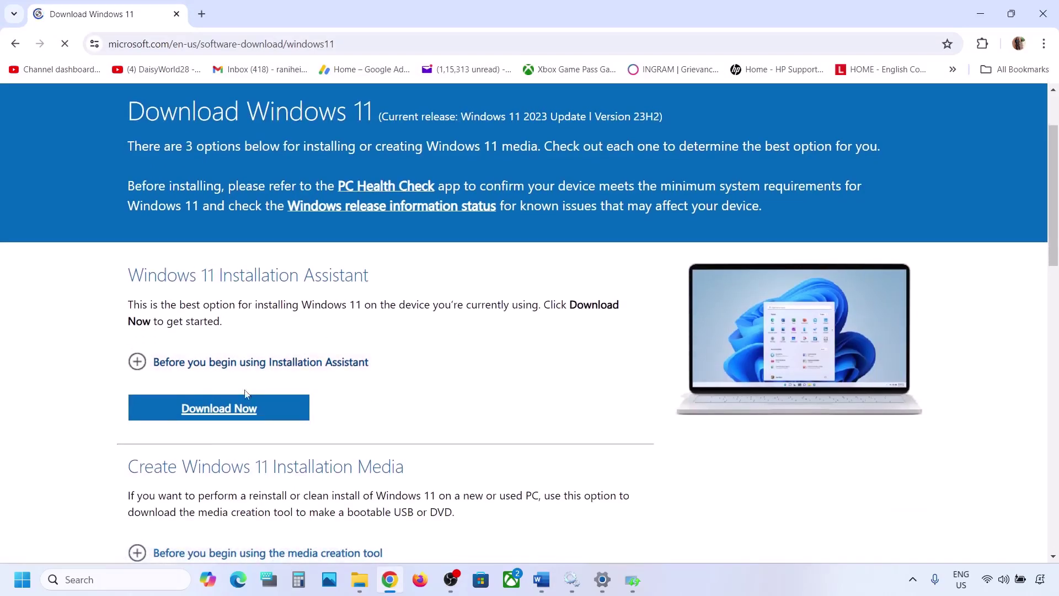
click(225, 408)
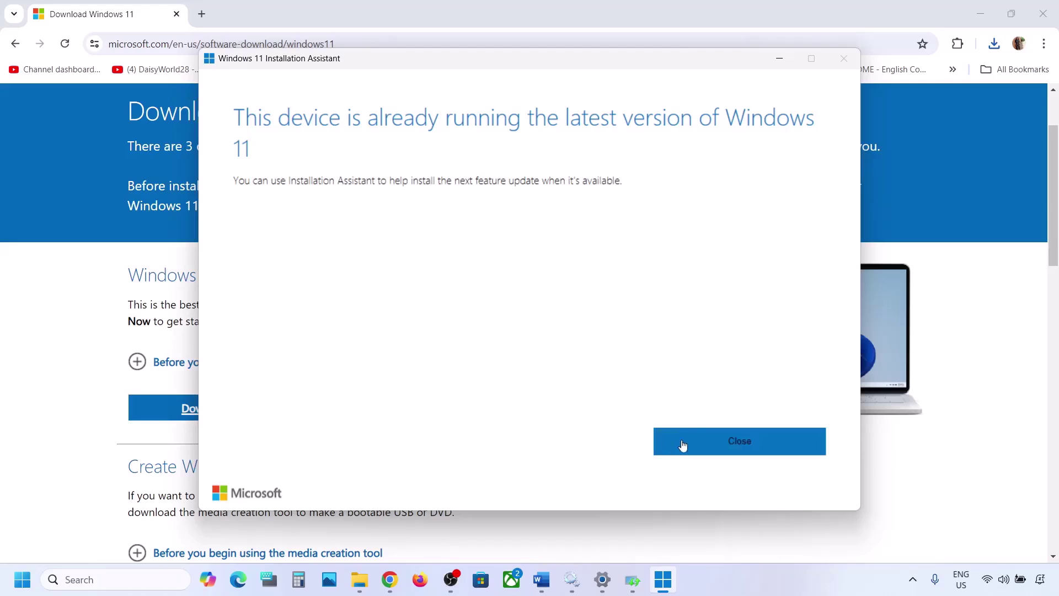
click(786, 62)
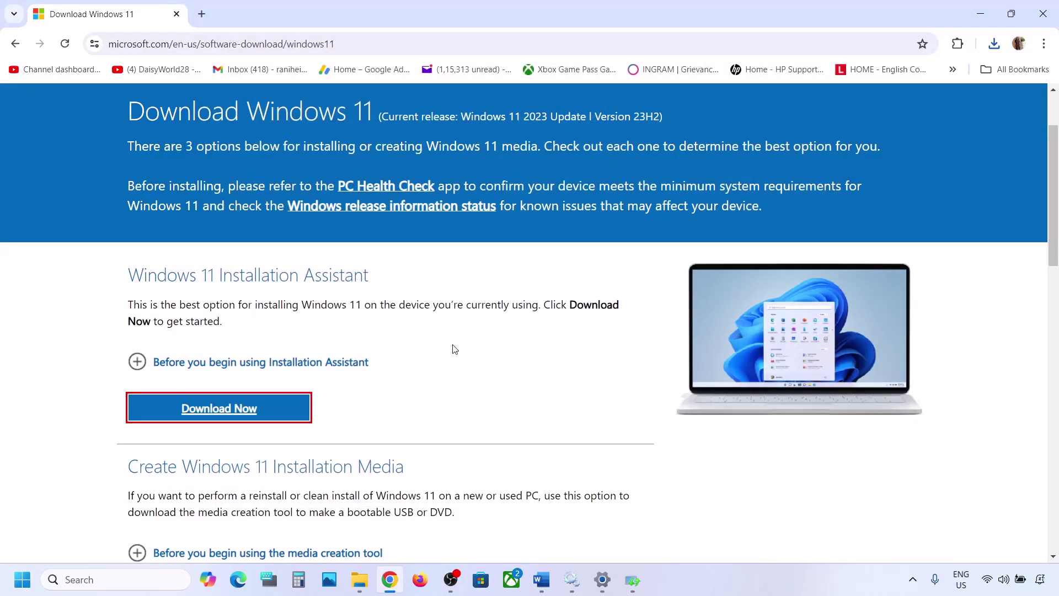
Step: Copy the Update Catalog link from Word and open it in Chrome
click(712, 586)
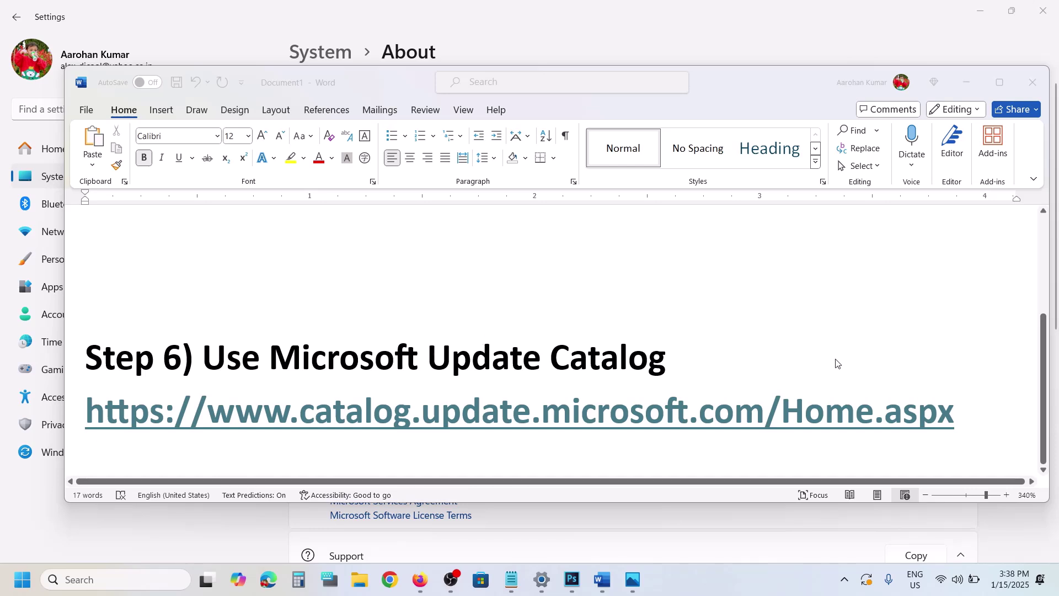
click(972, 422)
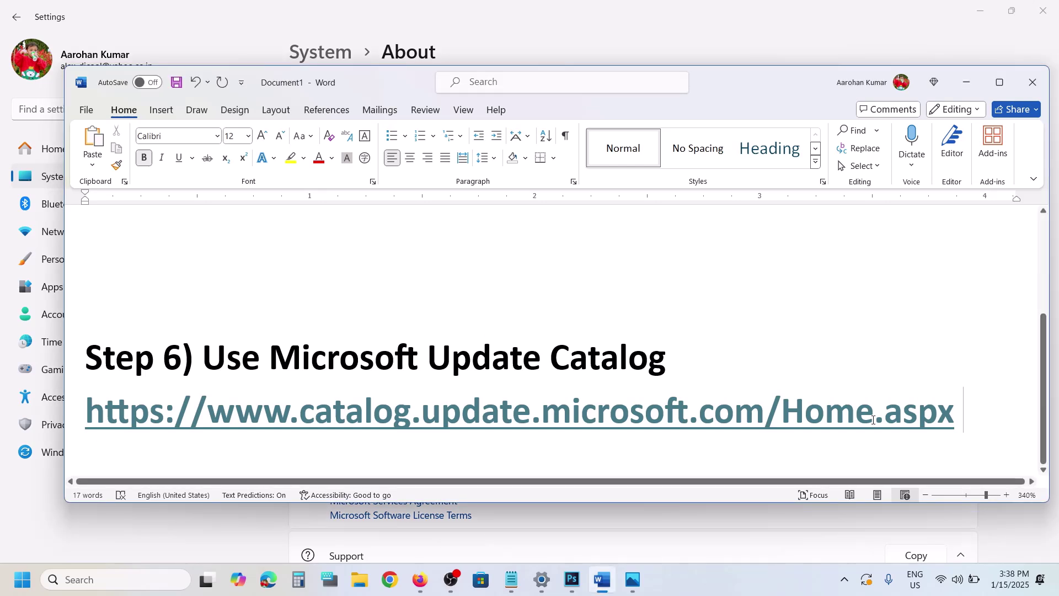
triple_click(954, 415)
key(ctrl+c)
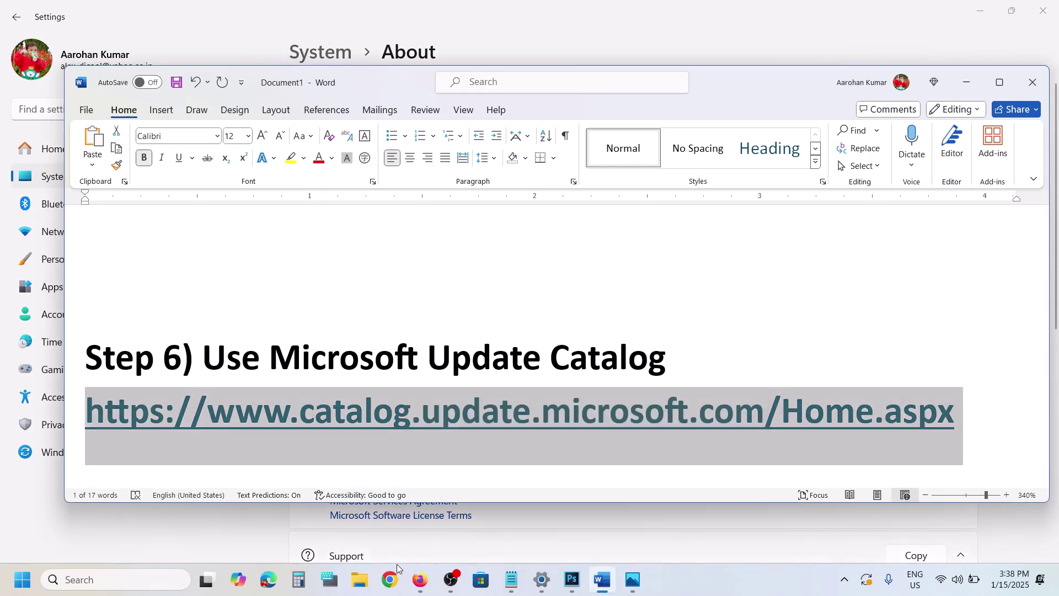
click(389, 579)
key(ctrl+v)
key(Return)
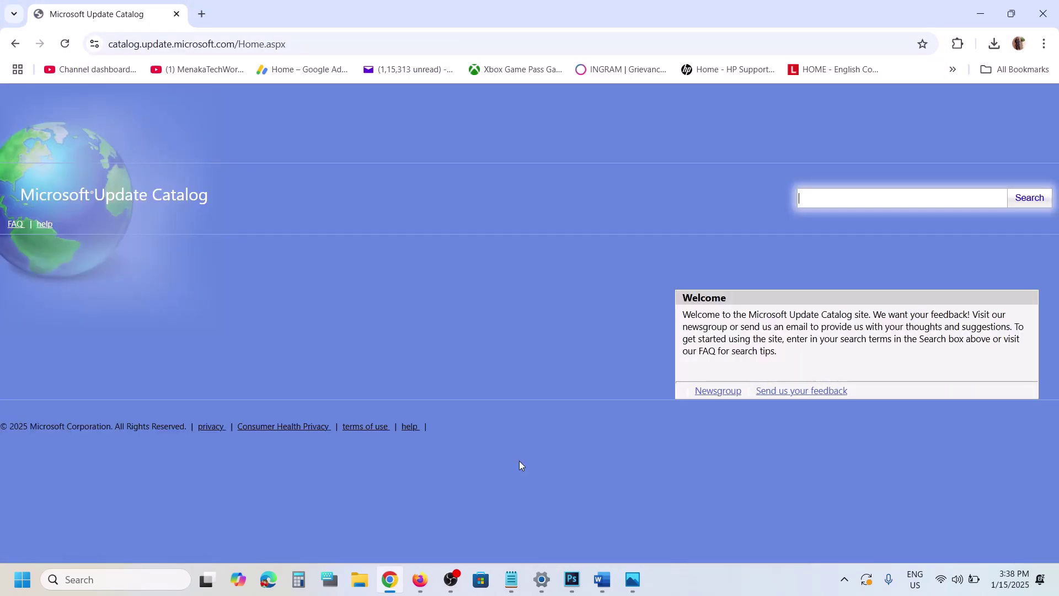
Step: Copy KB5050021 from the Word title and search the catalog for it
click(603, 579)
scroll(461, 362, up, 5)
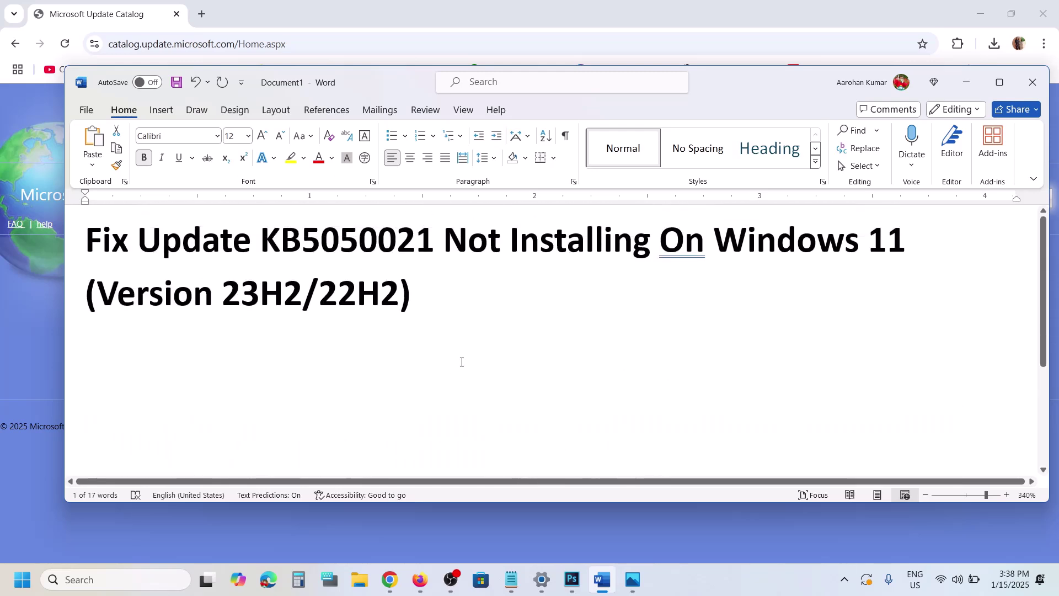
double_click(390, 250)
key(ctrl+c)
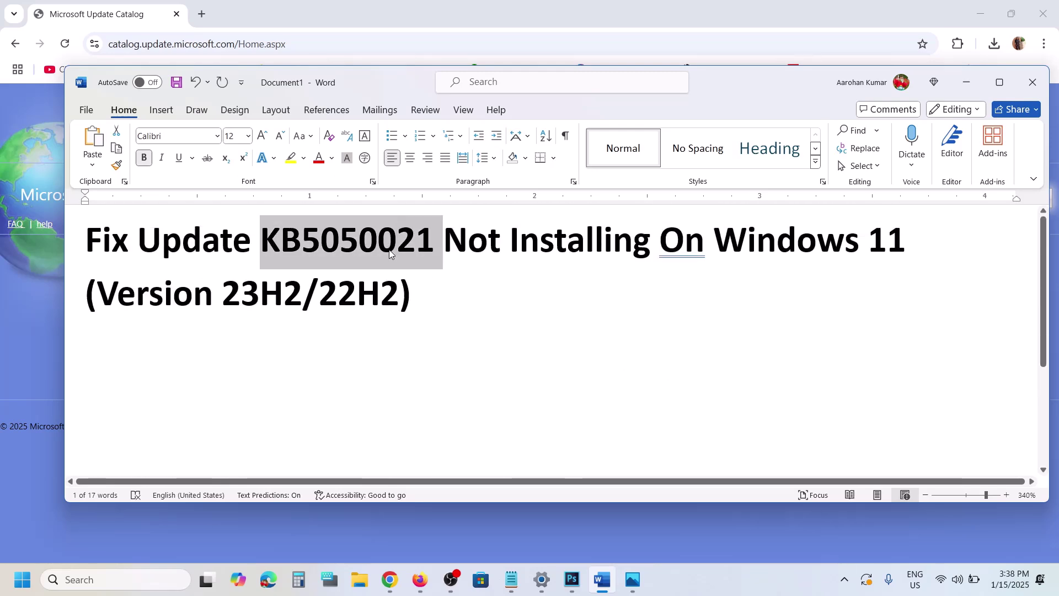
click(966, 82)
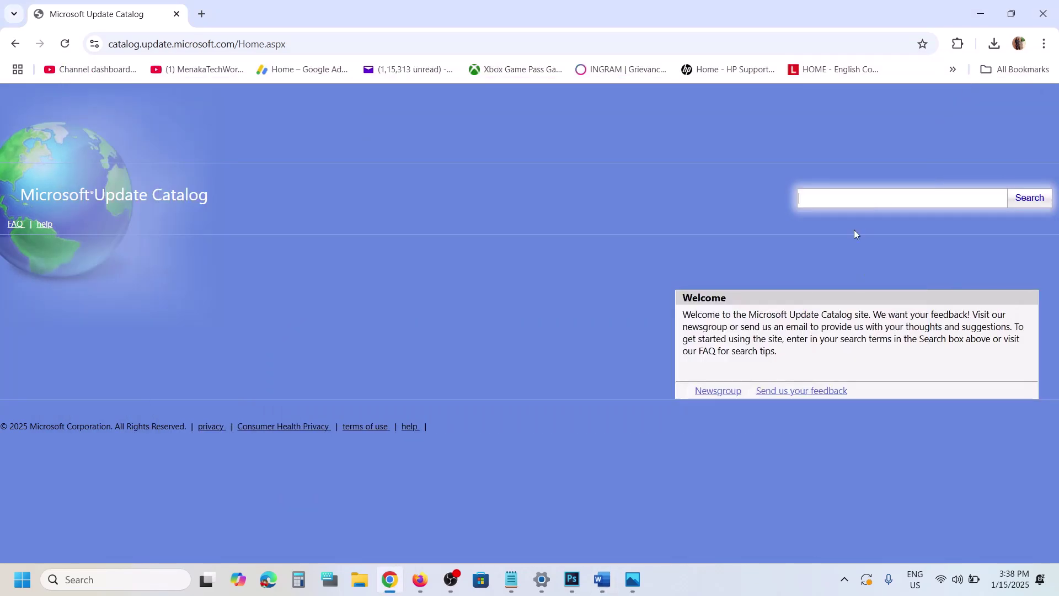
click(835, 204)
key(ctrl+v)
click(1028, 199)
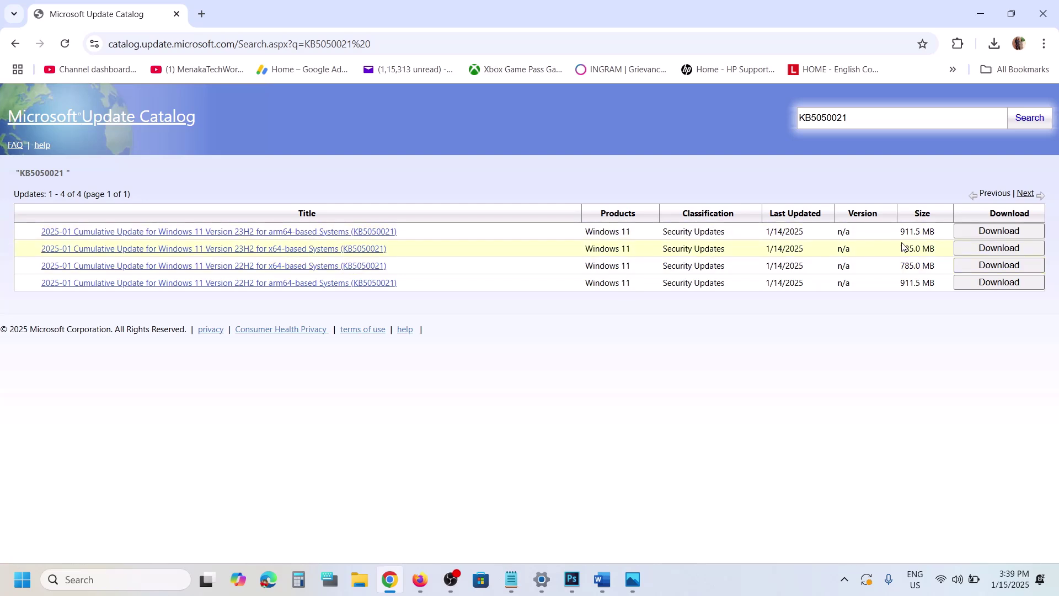
Step: Download the 23H2 x64 cumulative update .msu package
click(998, 248)
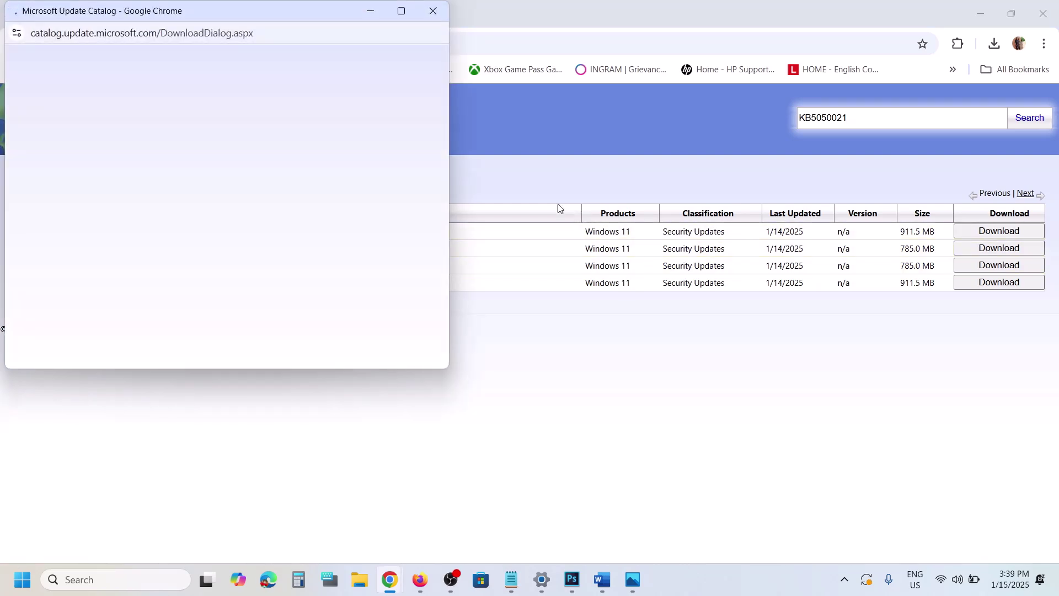
drag(279, 10, 506, 113)
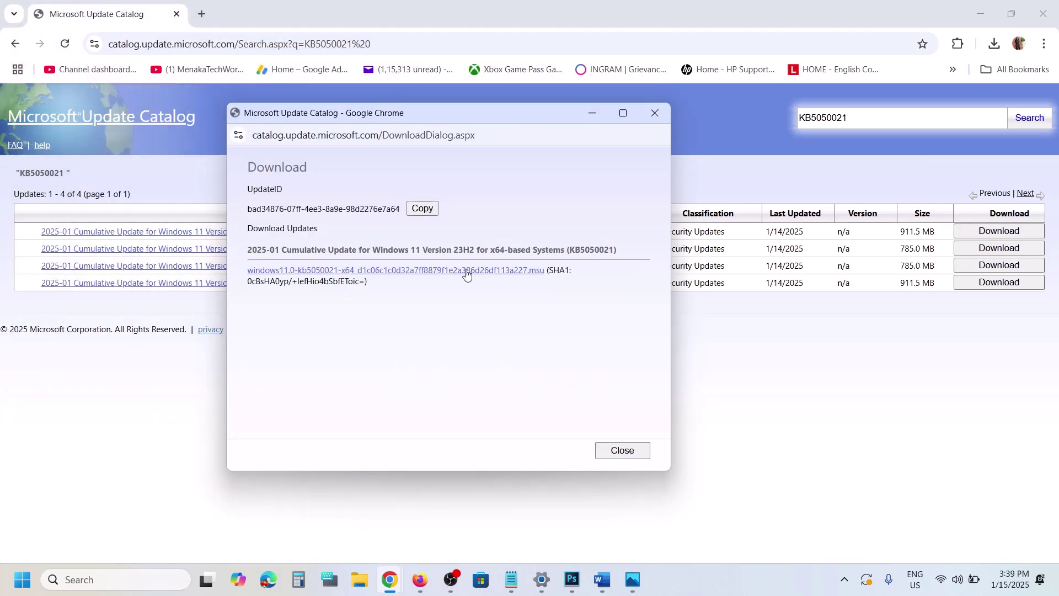
click(441, 276)
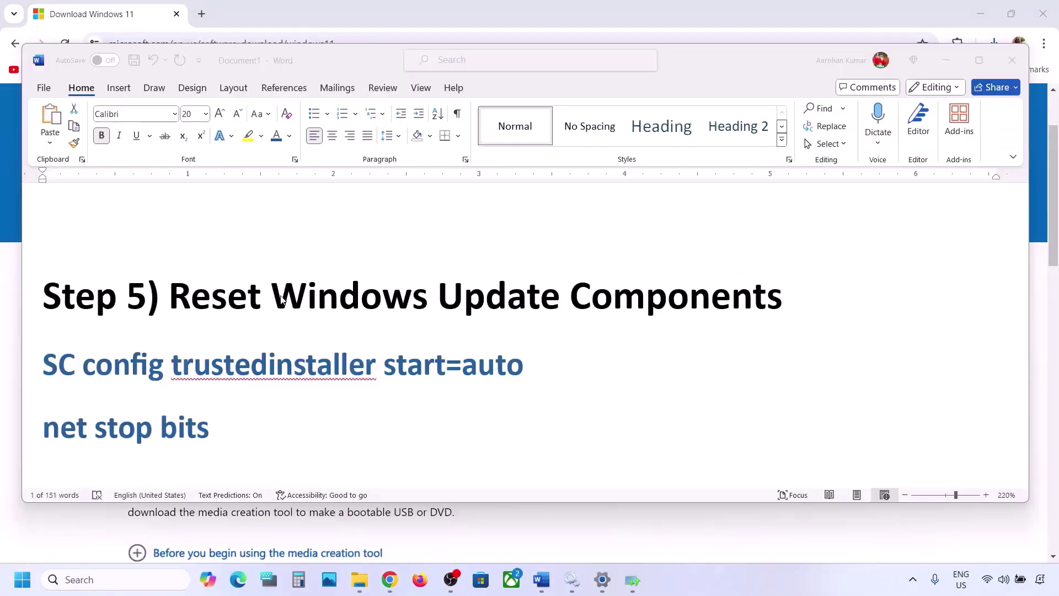
Step: Select and copy the commands from 'SC config trustedinstaller start=auto' through 'net start appidsvc'
click(175, 290)
key(shift+End)
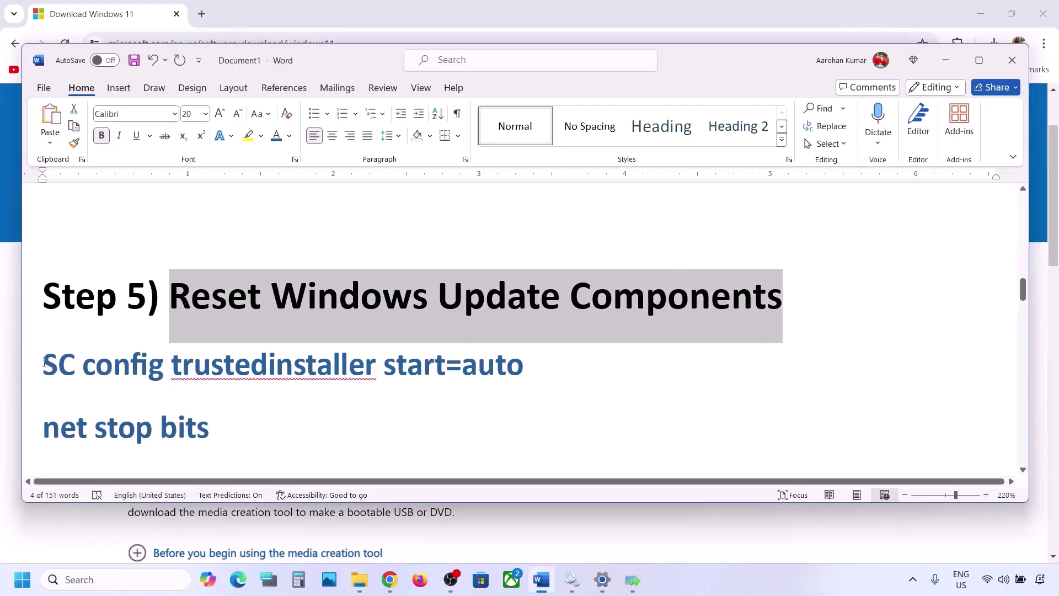
click(44, 362)
key(shift+Down)
key(shift+Down)
key(shift+Down)
key(shift+Down)
key(shift+Down)
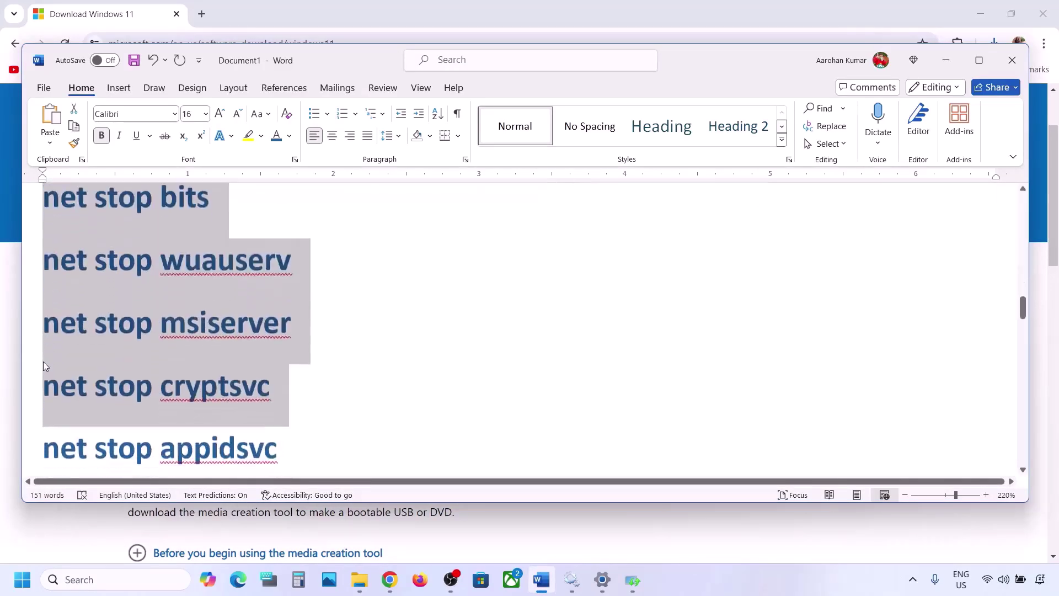
key(shift+Down)
key(shift+Down)
key(shift+Down)
key(shift+Down)
key(shift+Down)
key(shift+Down)
key(shift+Down)
key(shift+Down)
key(shift+Down)
key(shift+Down)
key(shift+Down)
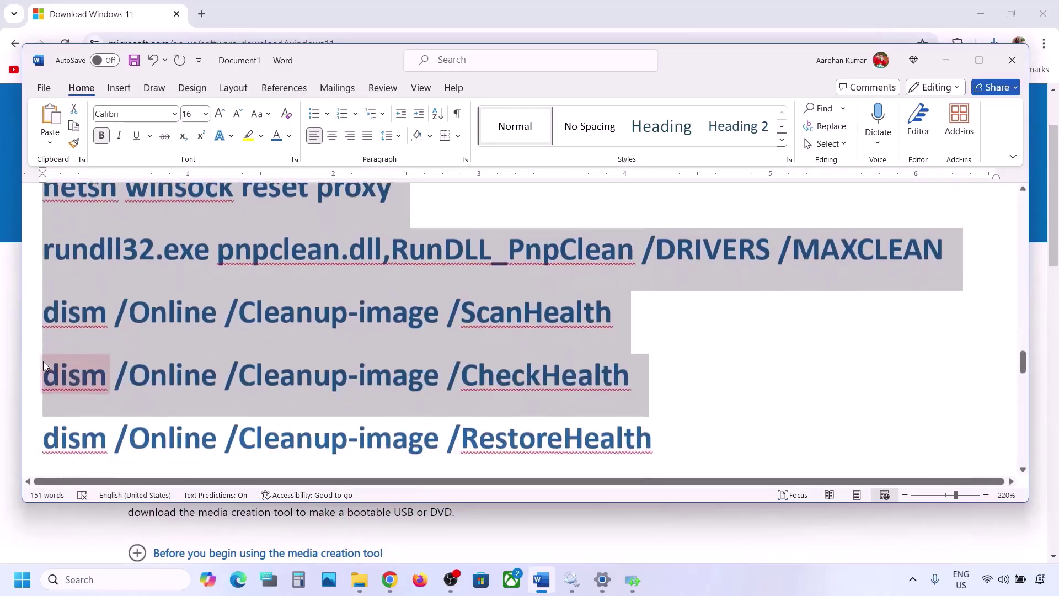
key(shift+Down)
key(shift+Down)
key(shift+Down)
key(shift+Down)
key(shift+Down)
key(shift+Down)
key(shift+Down)
key(shift+Down)
key(shift+Down)
key(shift+Down)
key(shift+Up)
key(shift+Up)
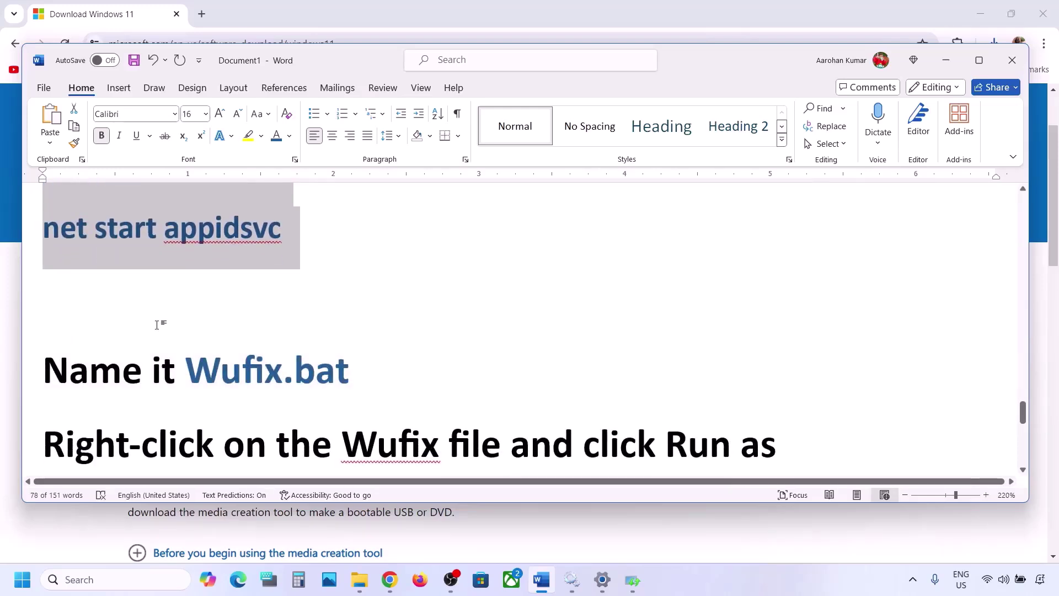
scroll(158, 323, up, 2)
right_click(164, 280)
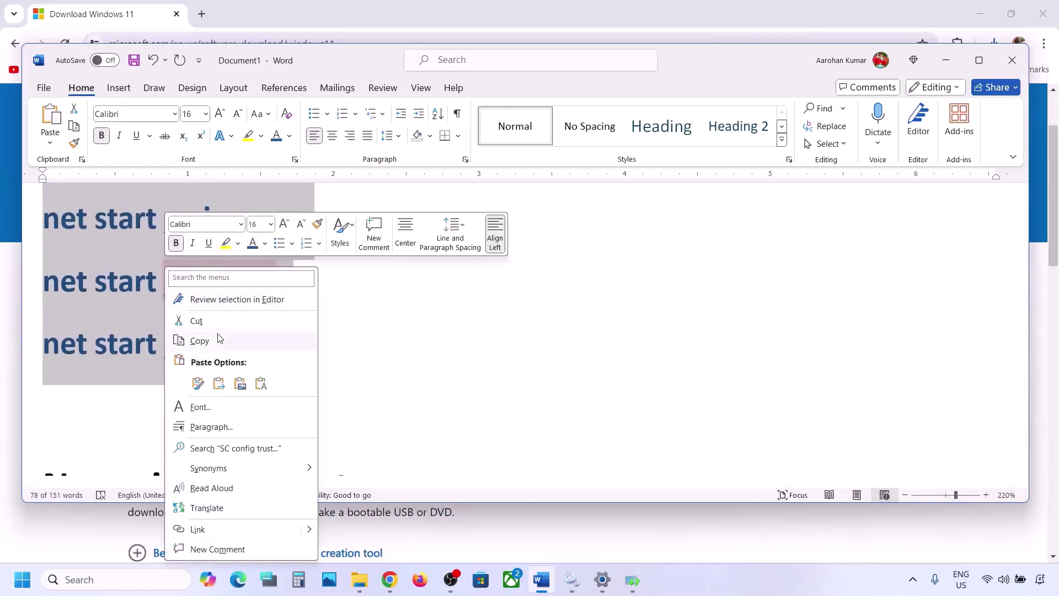
click(217, 339)
click(88, 579)
Step: Launch Notepad from Start search and paste the copied reset commands into it
text(note)
key(Return)
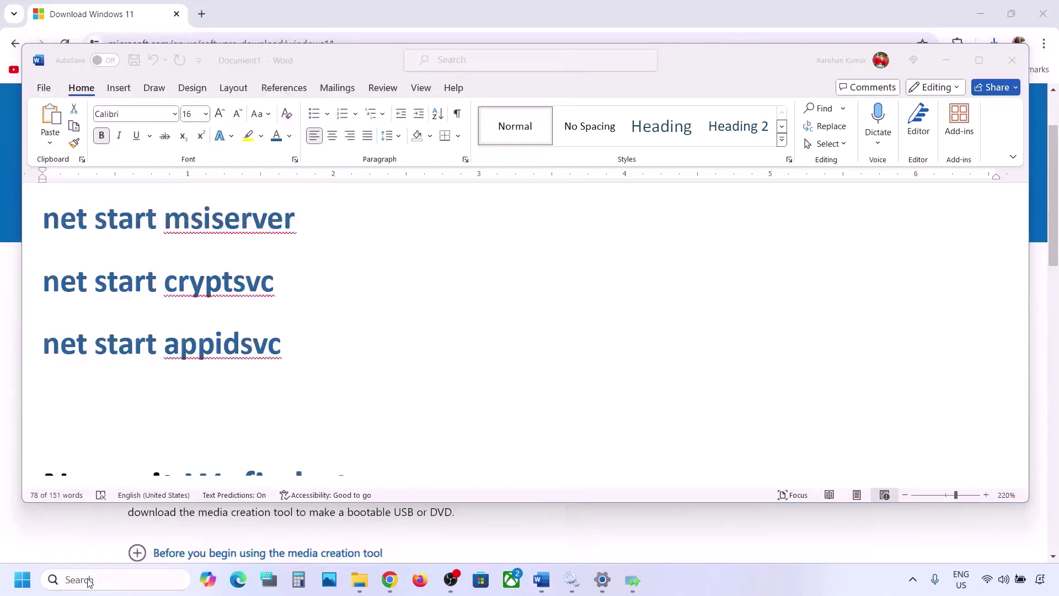
key(ctrl+v)
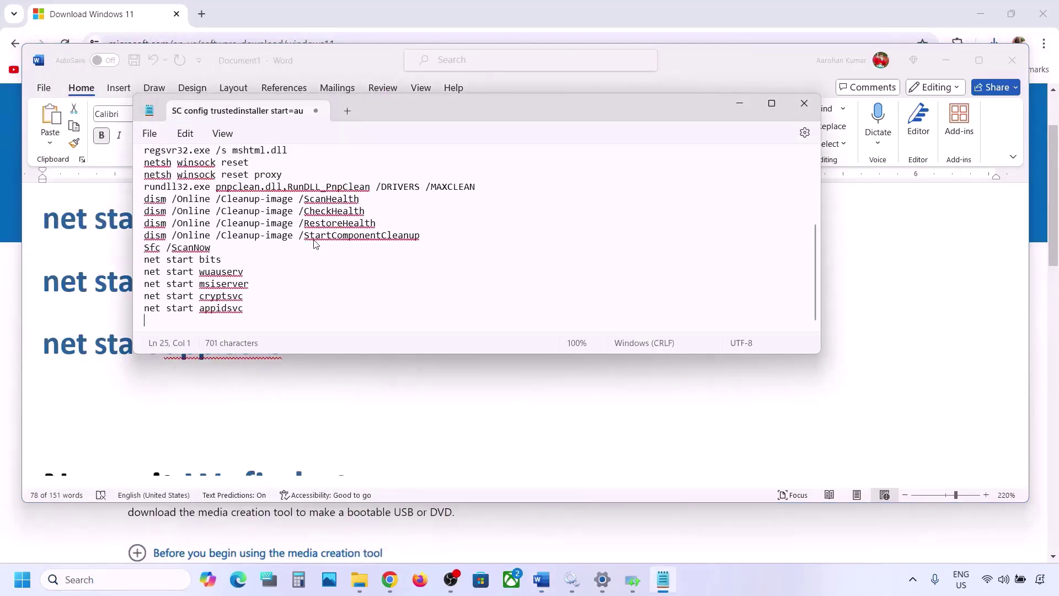
scroll(296, 196, up, 4)
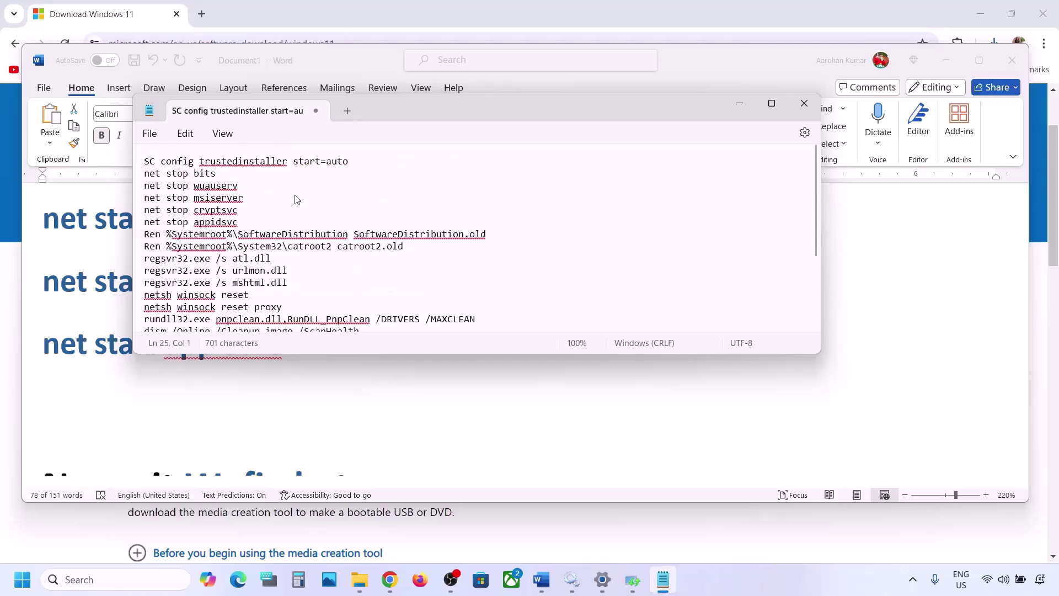
Step: Open Save As, then copy the file name Wufix.bat from the Word notes
click(149, 134)
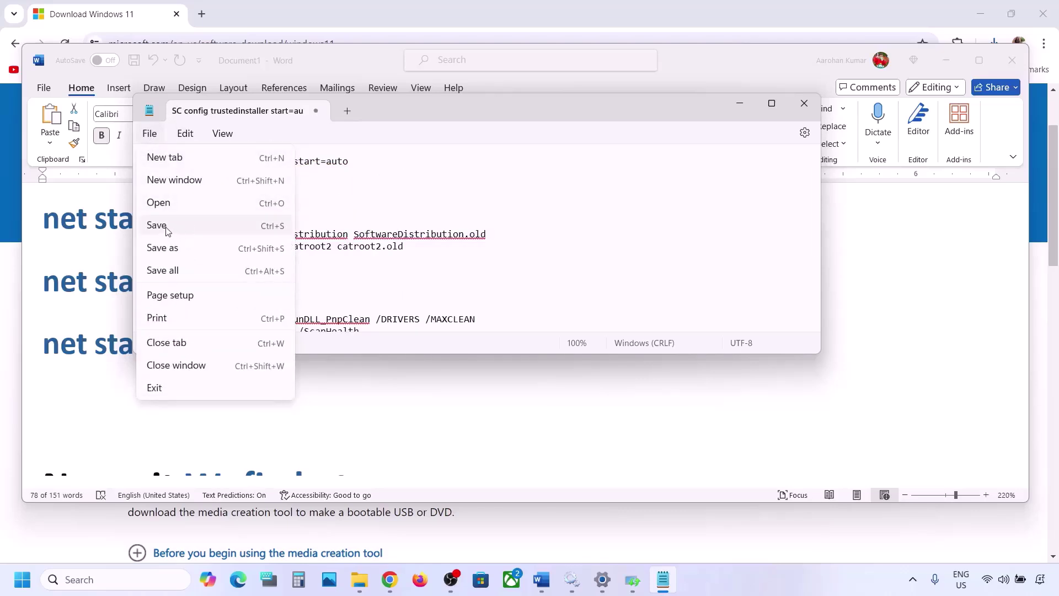
click(166, 250)
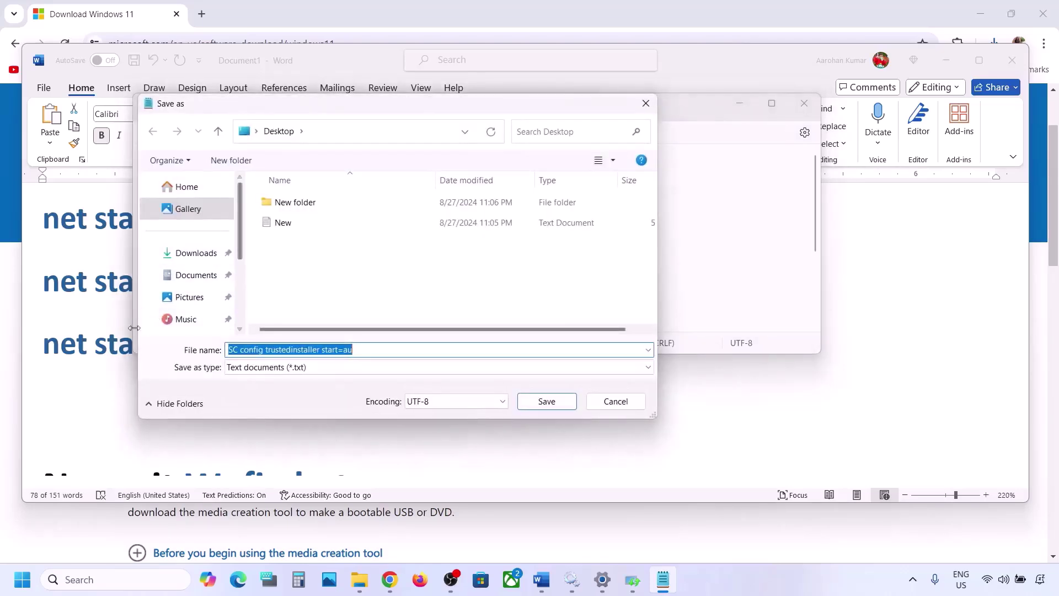
click(114, 349)
scroll(114, 348, down, 4)
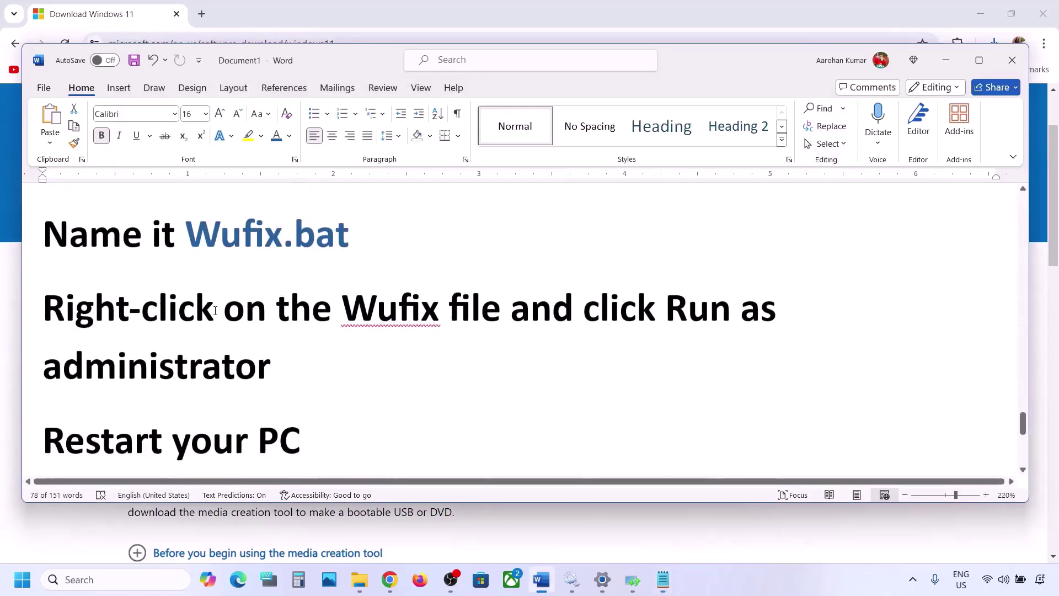
drag(350, 243, 229, 250)
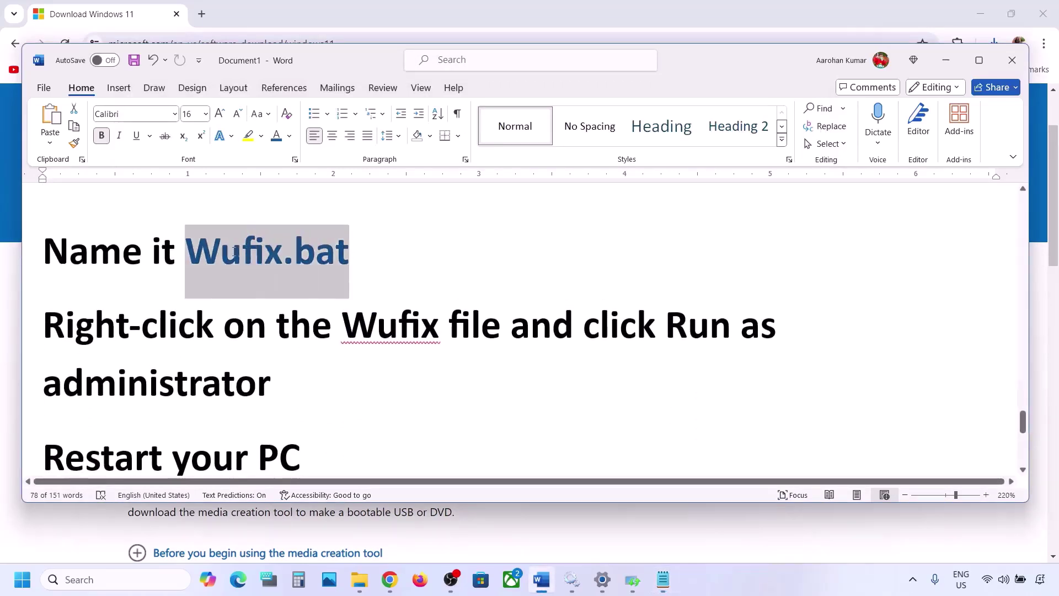
key(ctrl+c)
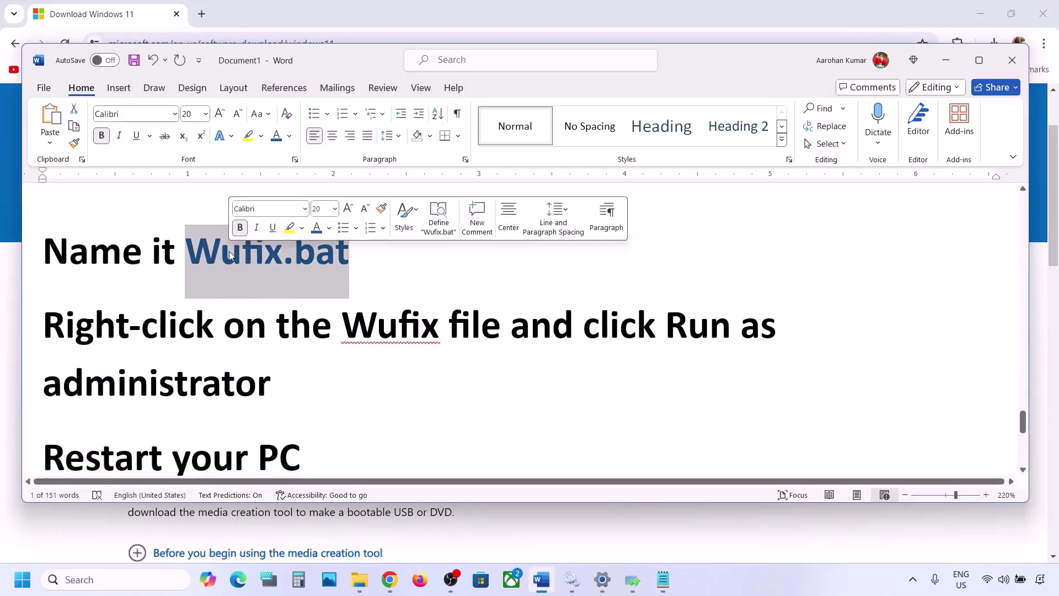
Step: Save the file to the Desktop as Wufix.bat with type All files
click(663, 579)
key(ctrl+s)
key(ctrl+v)
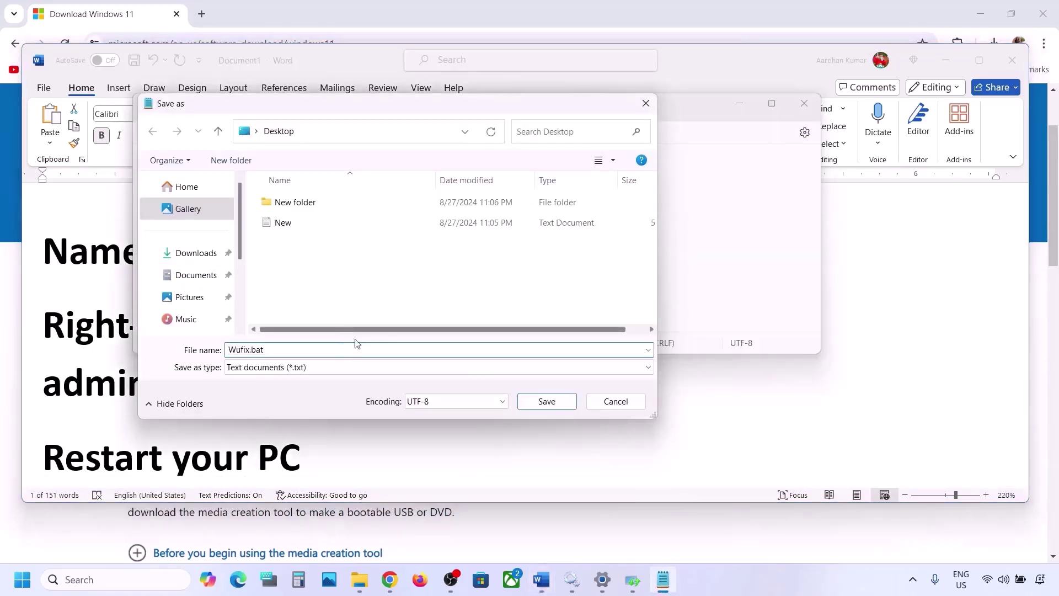
click(313, 373)
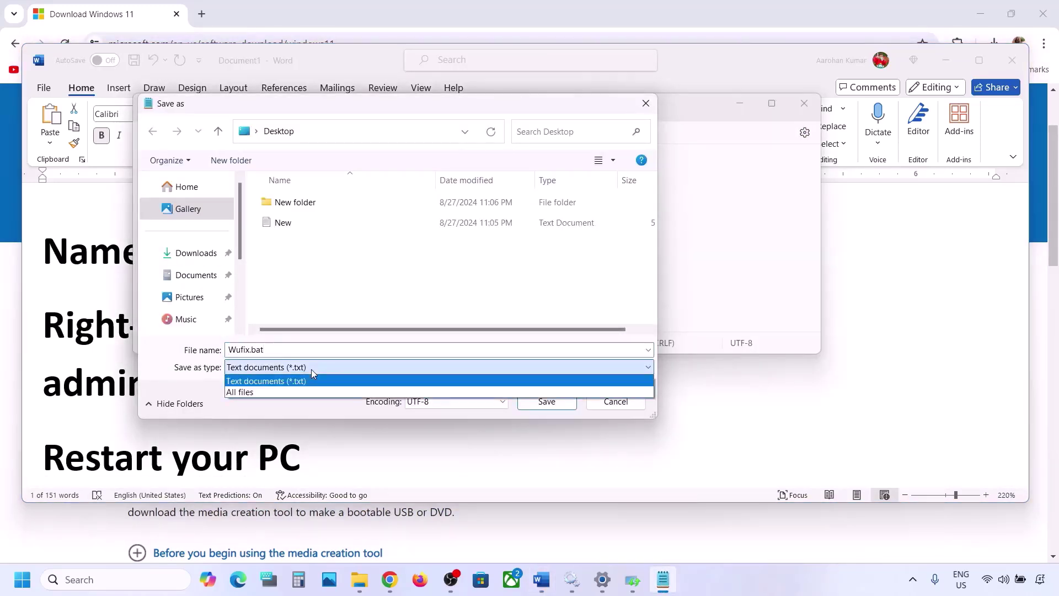
click(273, 392)
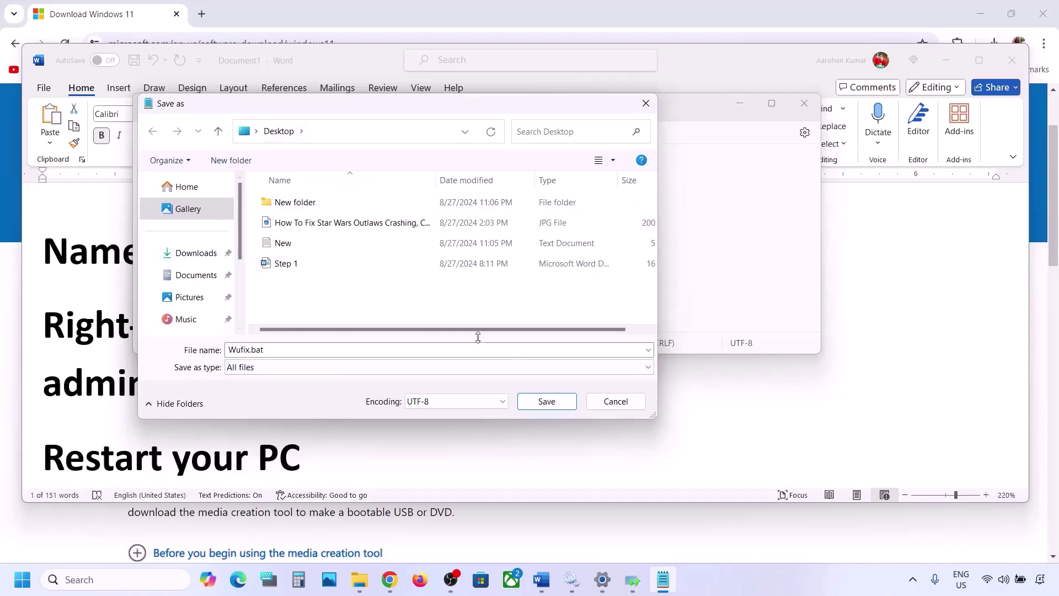
click(551, 405)
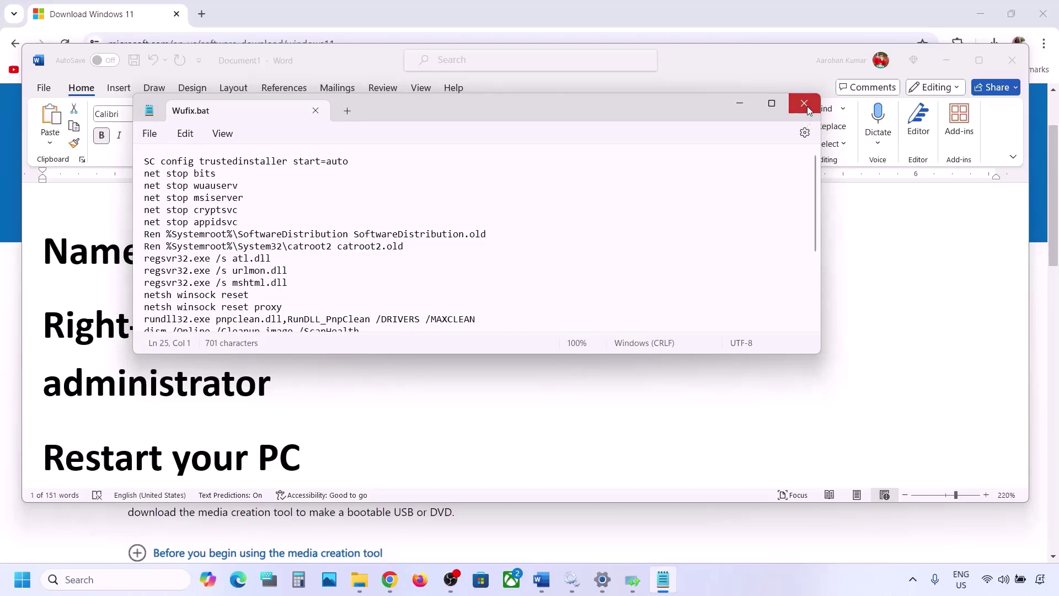
Step: Close Notepad and the troubleshooter, then run the desktop Wufix.bat as administrator
click(806, 106)
key(super+d)
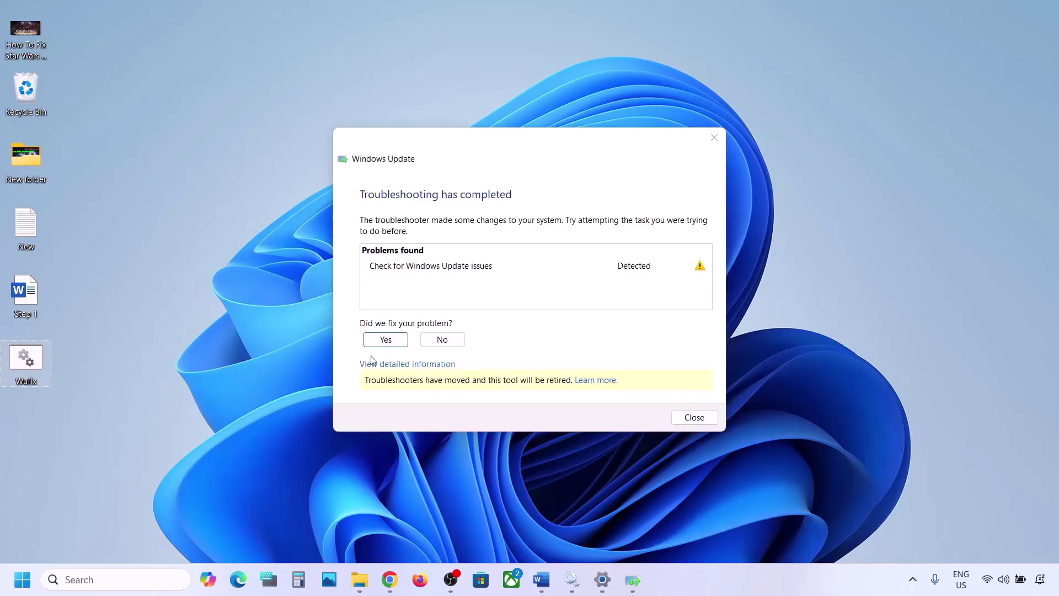
click(711, 137)
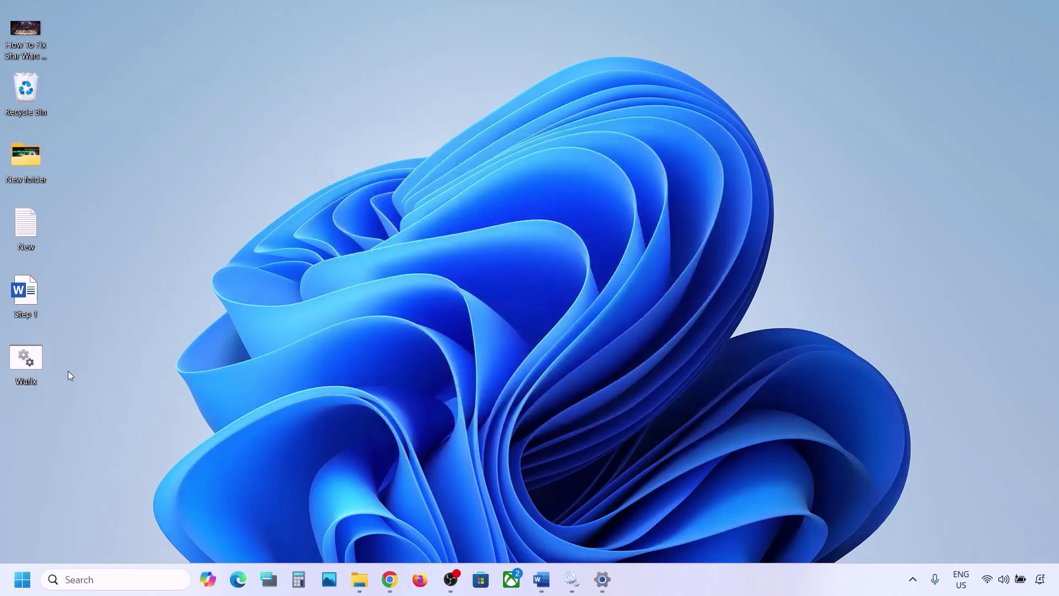
right_click(30, 360)
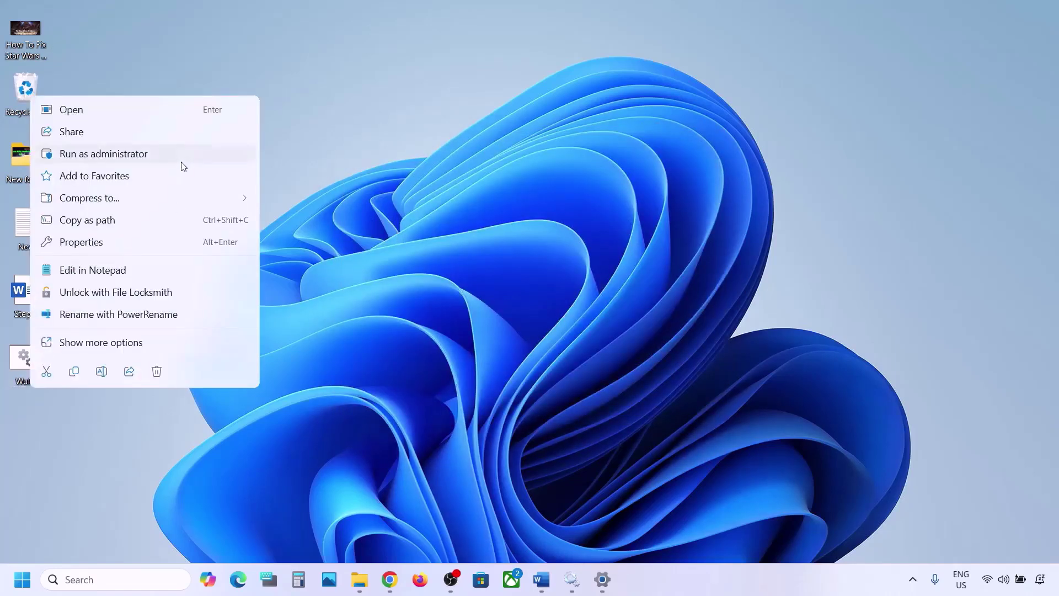
click(132, 157)
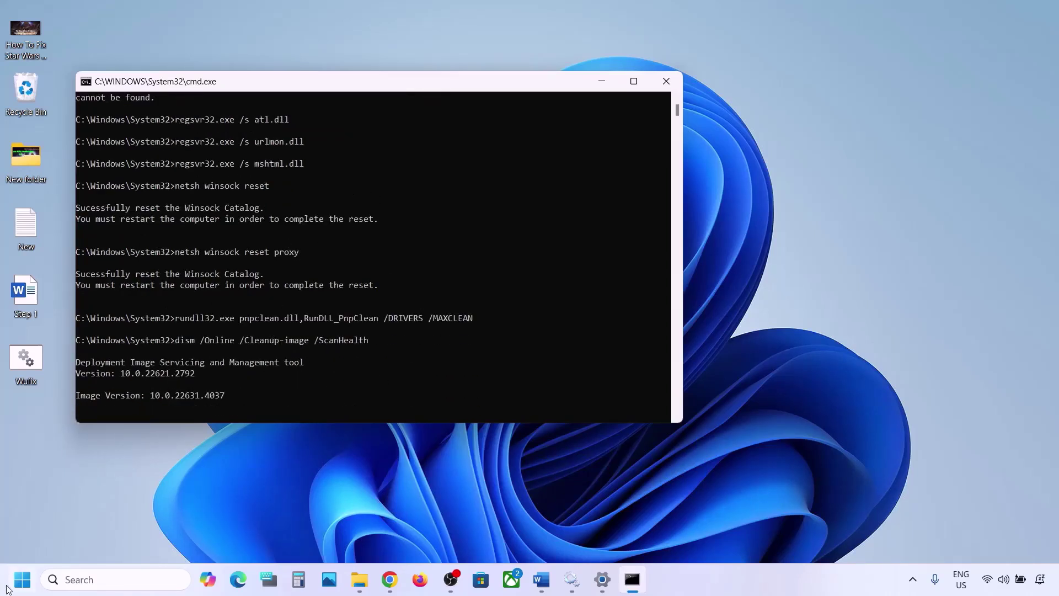
Step: Open the Start power menu and dismiss it without restarting
click(22, 579)
click(401, 534)
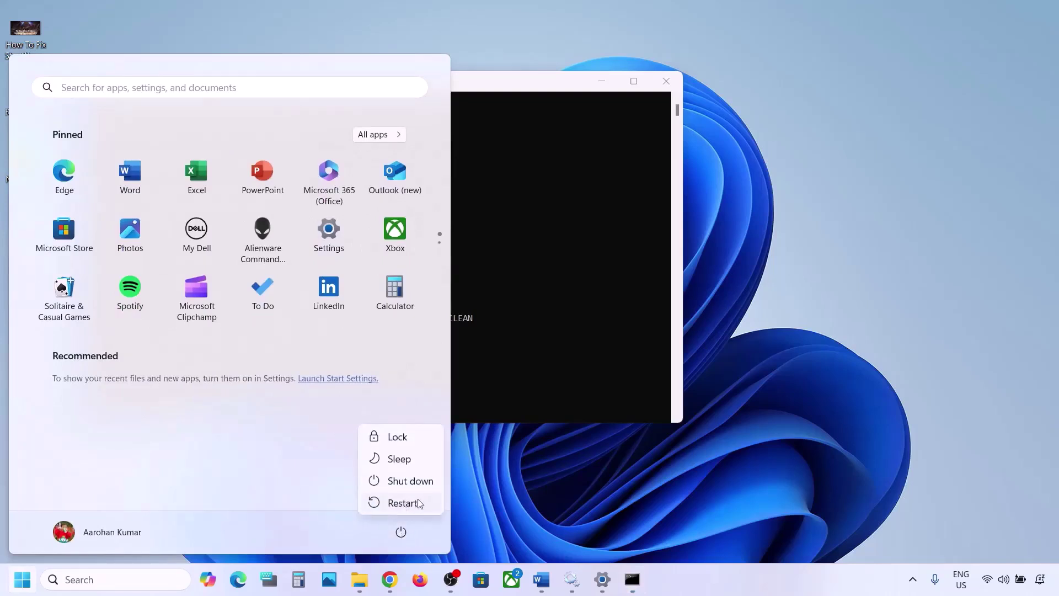
key(Escape)
click(560, 279)
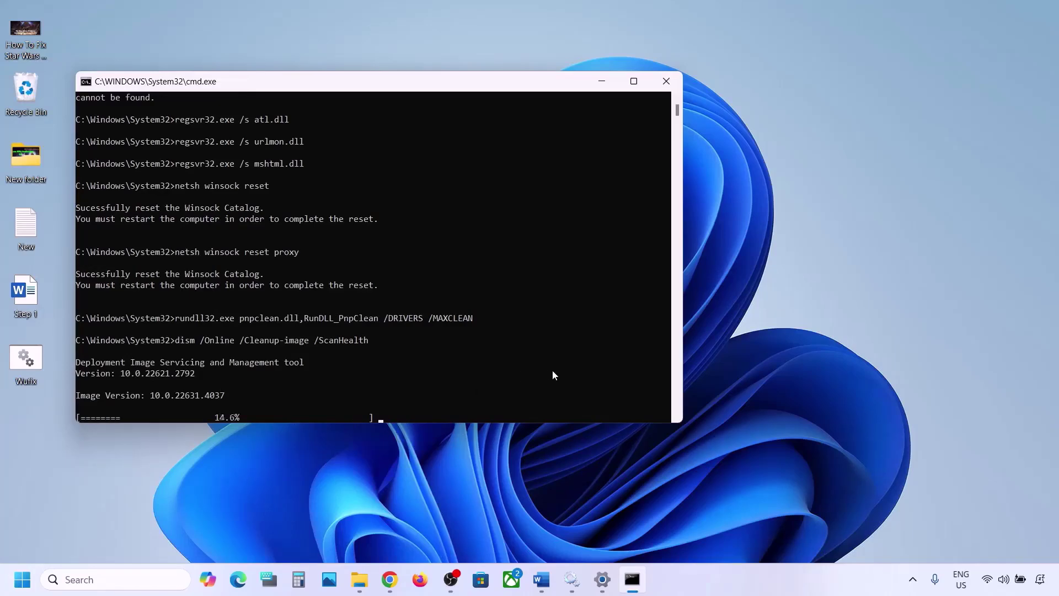
Step: Hide the running DISM command window and bring the Word notes forward
click(702, 591)
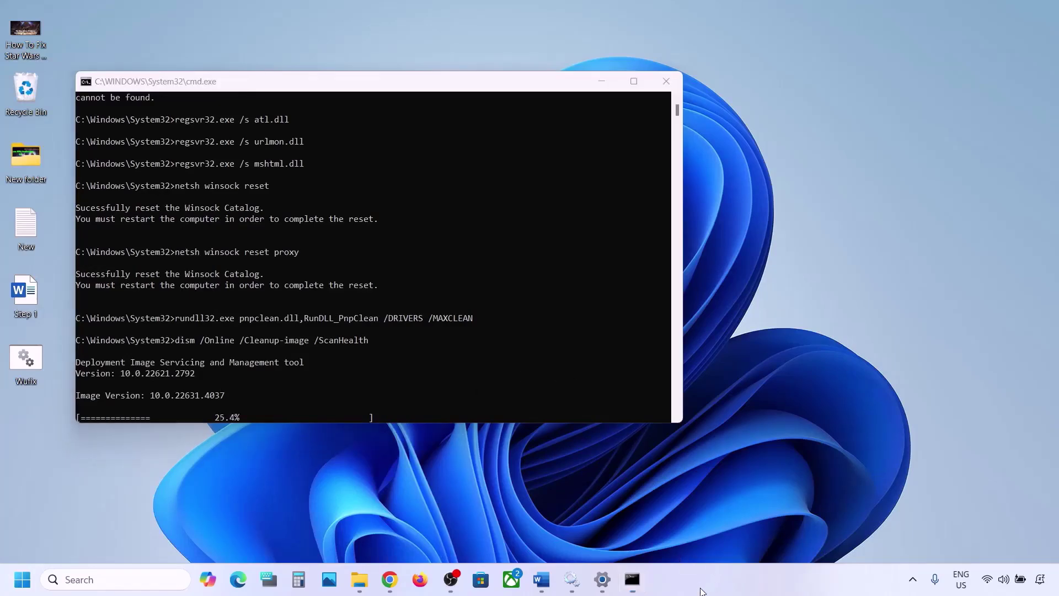
key(super+d)
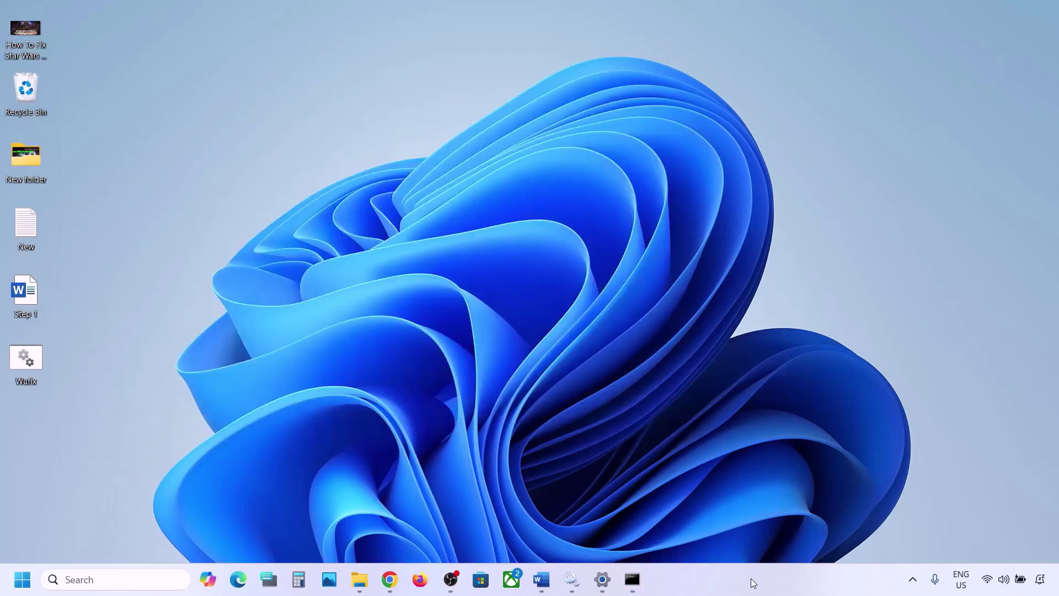
click(542, 579)
Step: Scroll the notes to the 'Use Media Creation Tool' heading and highlight it
scroll(326, 408, down, 2)
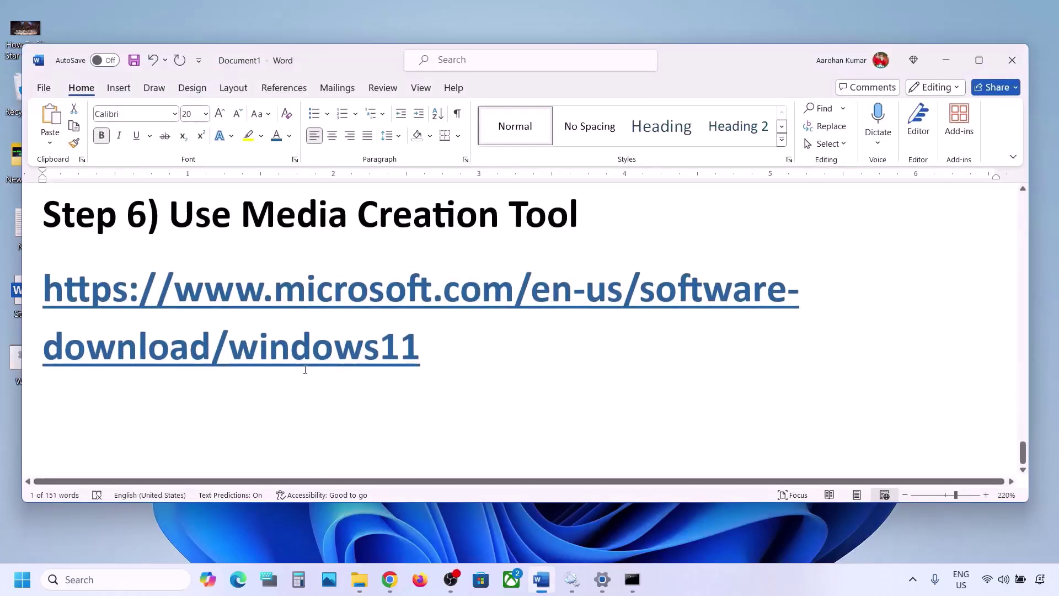
drag(170, 224, 586, 221)
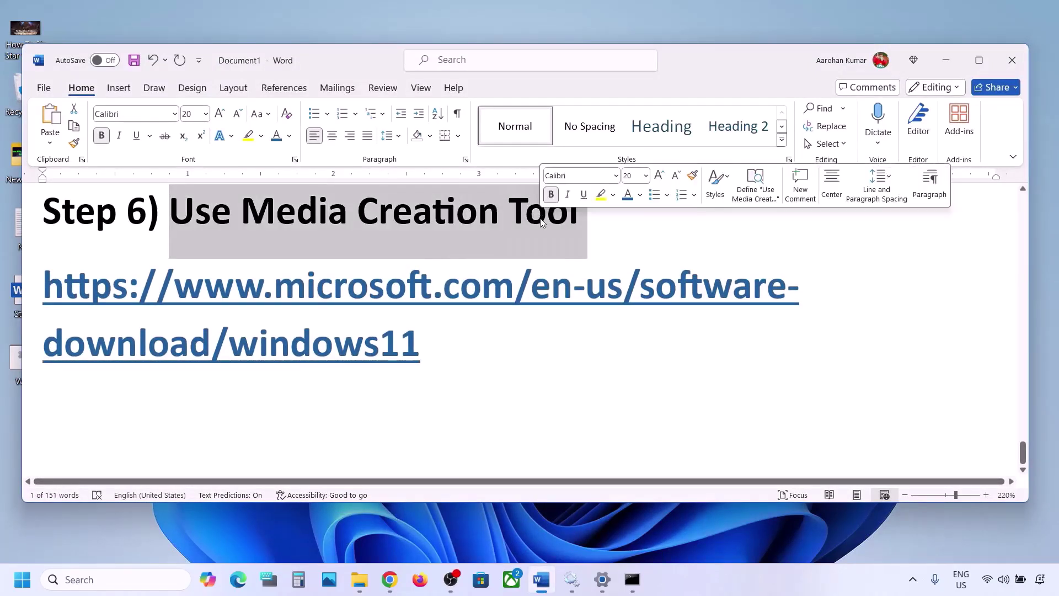
click(772, 534)
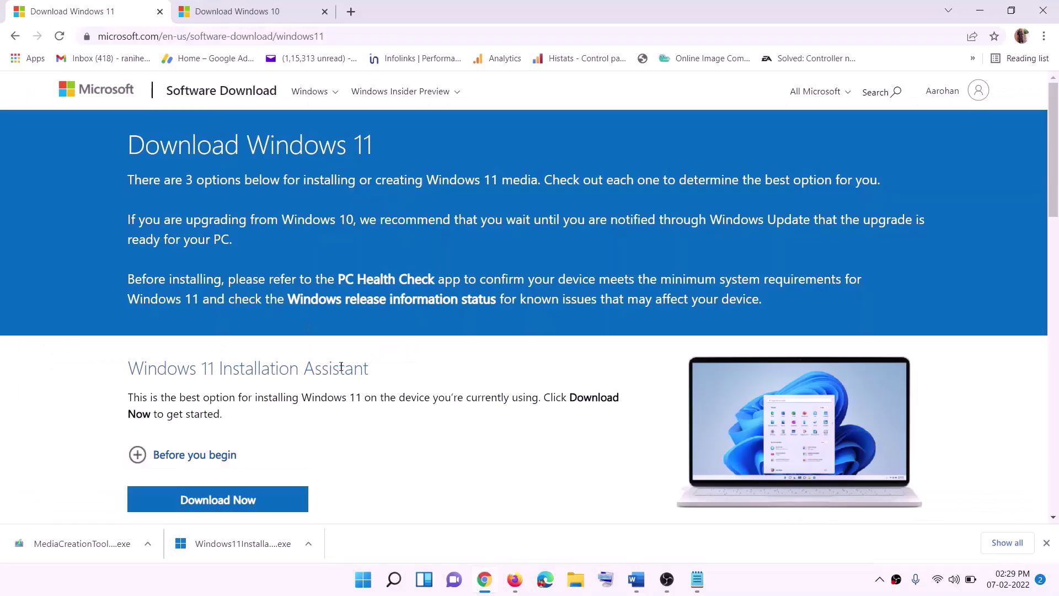
scroll(341, 366, down, 5)
mouse_move(291, 327)
mouse_down()
mouse_move(195, 327)
mouse_move(306, 327)
mouse_up()
Step: Download the Media Creation Tool from the Windows 11 page and run it, approving UAC
click(210, 420)
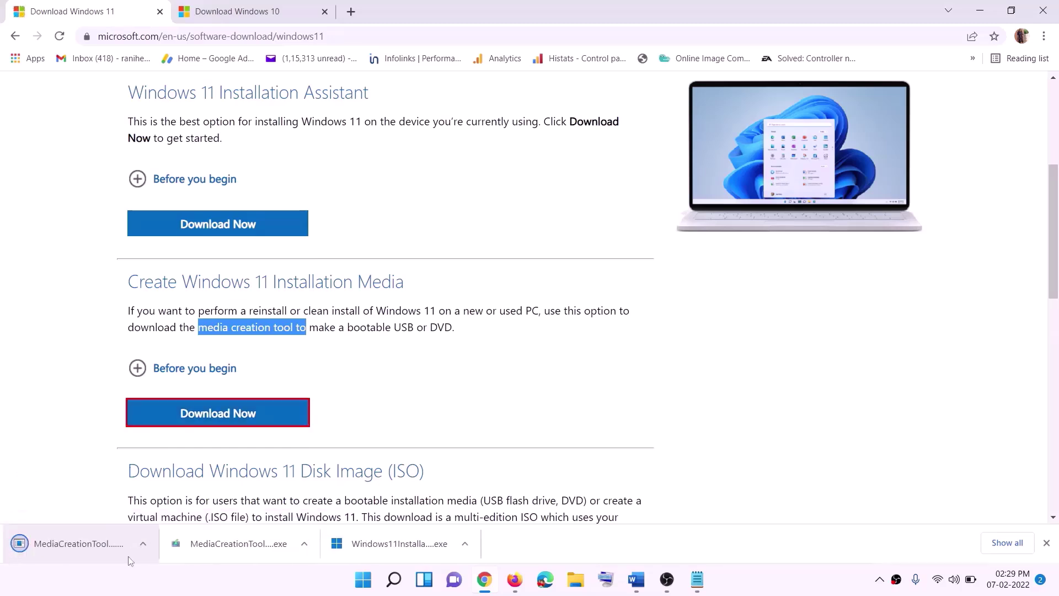
click(94, 547)
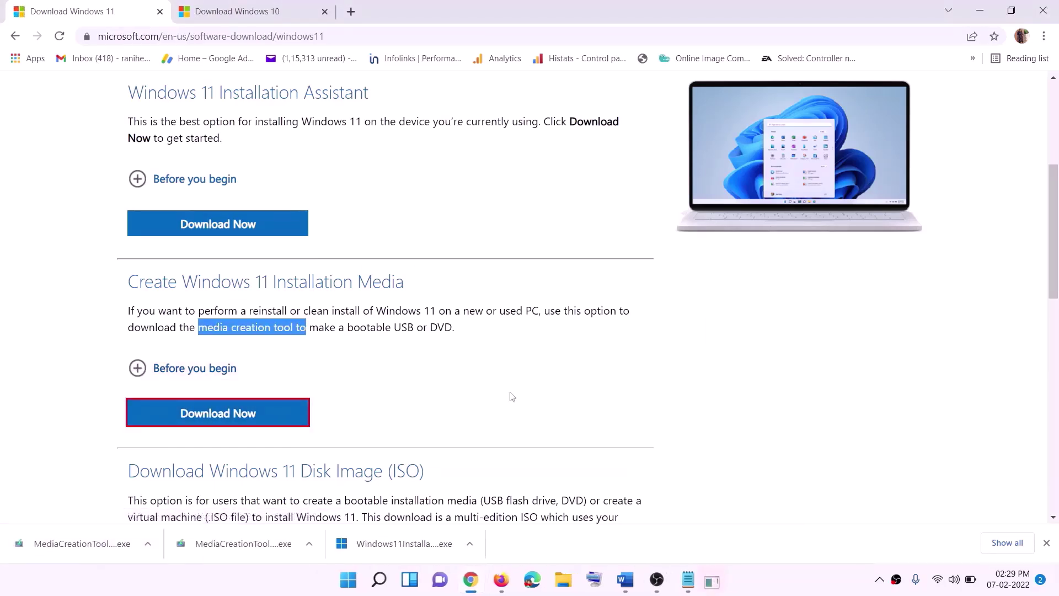
click(460, 401)
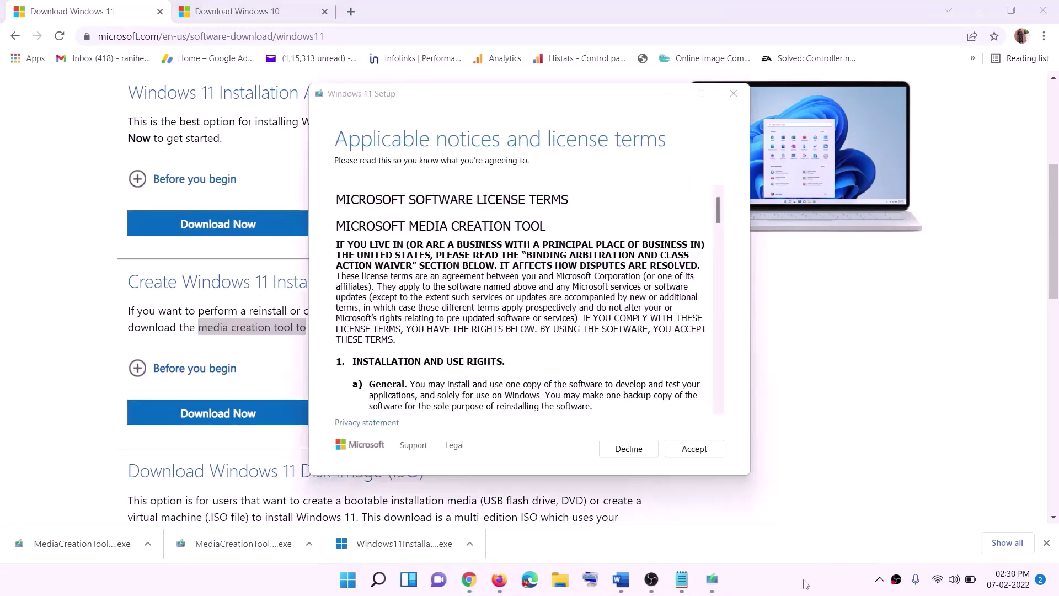
Step: Accept the terms, keep recommended options, and save an ISO named Windows to the Desktop
click(686, 447)
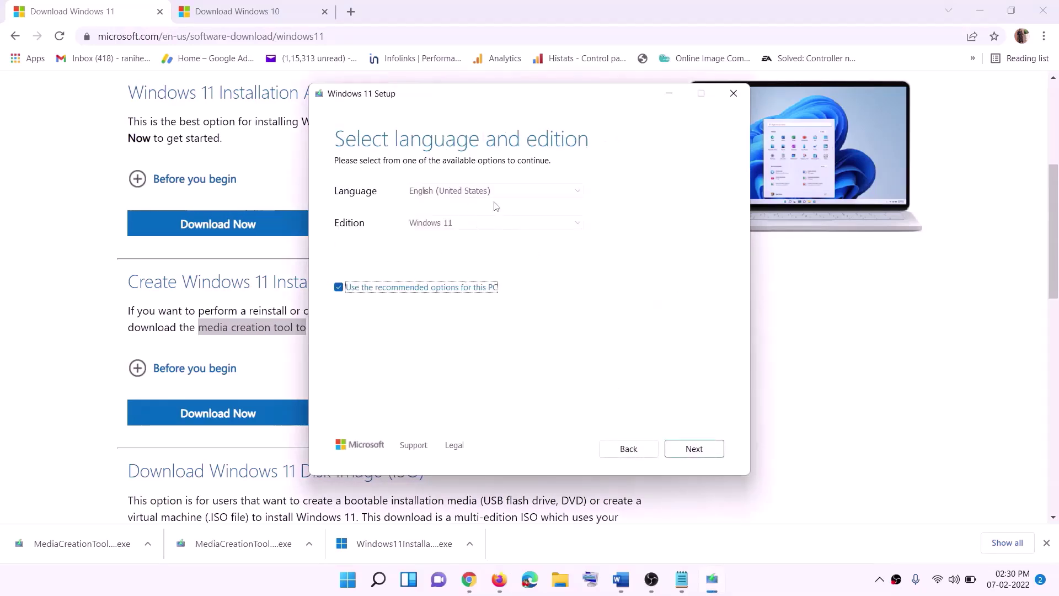
click(686, 450)
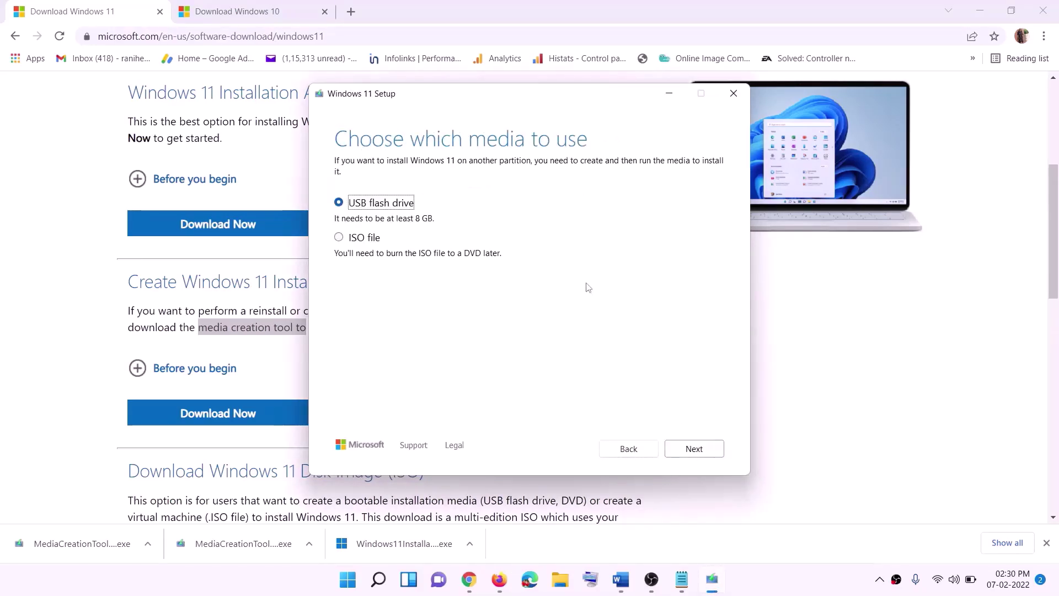
click(352, 238)
click(699, 447)
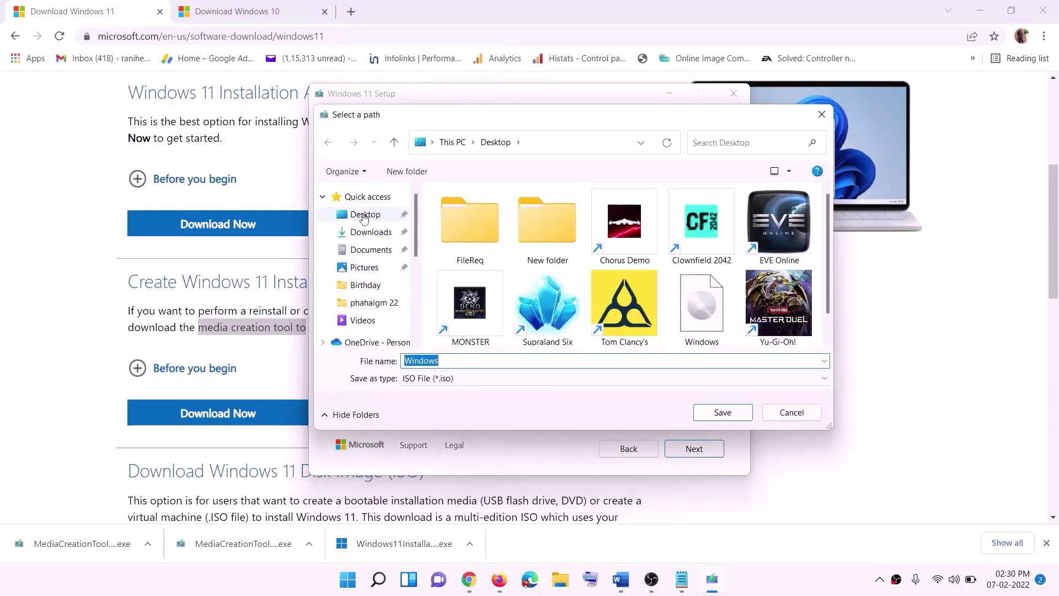
click(361, 216)
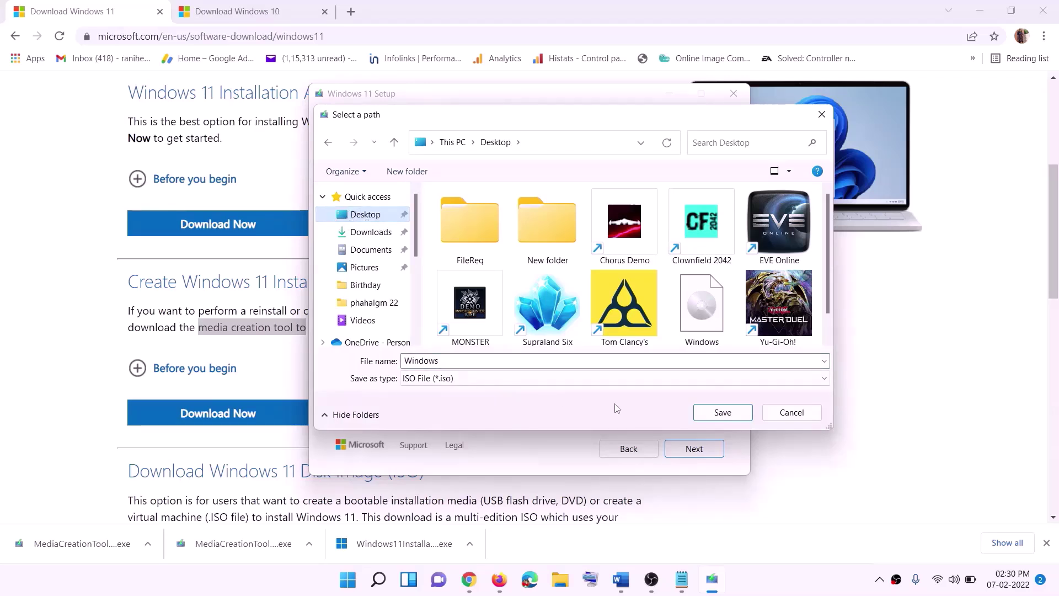
click(723, 412)
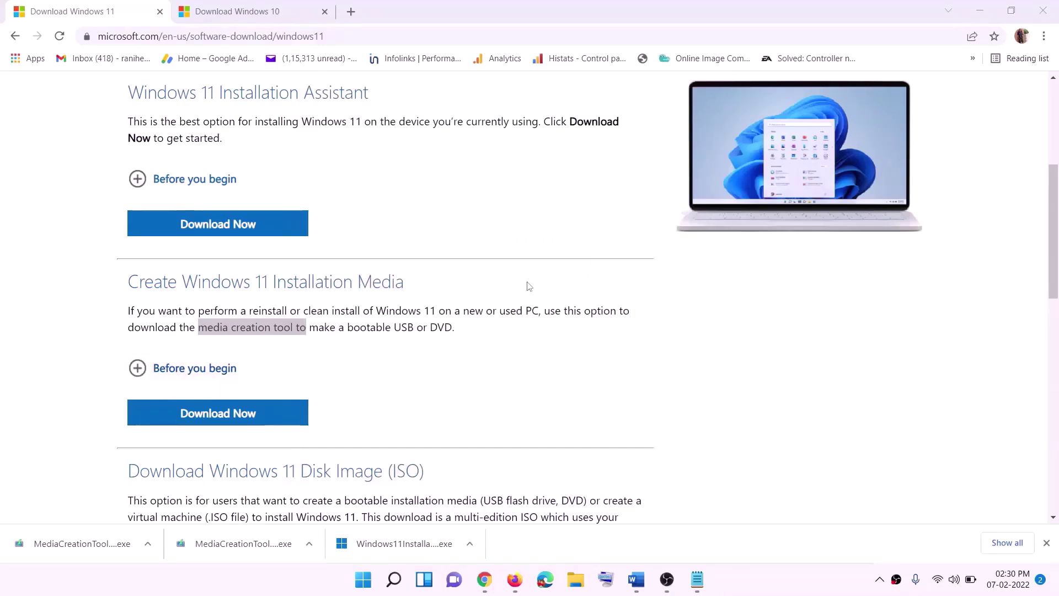
Step: Mount the Windows ISO from the desktop and run its setup, approving UAC
key(super+d)
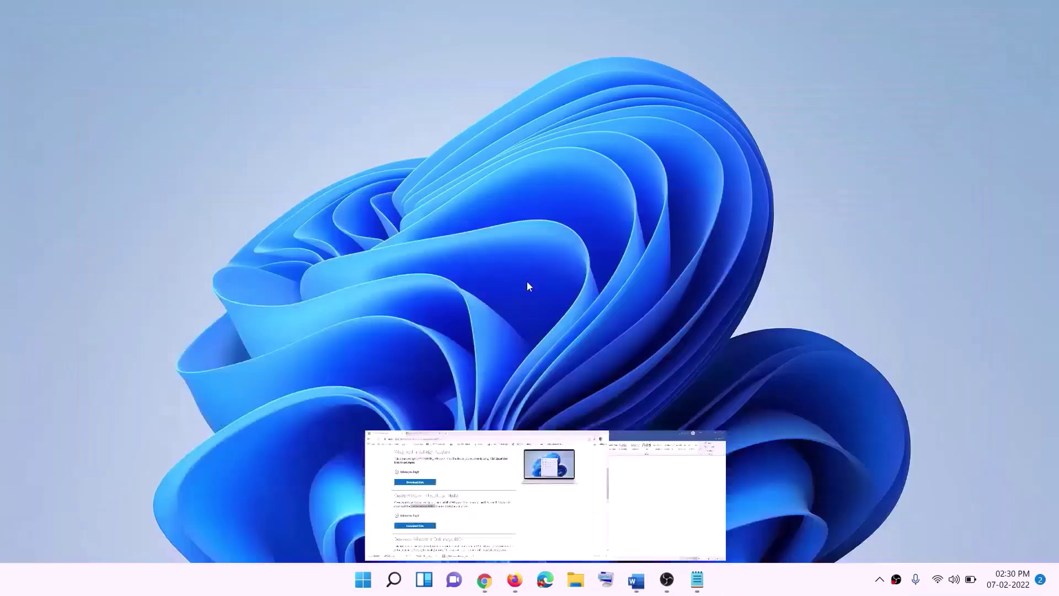
drag(255, 33, 419, 329)
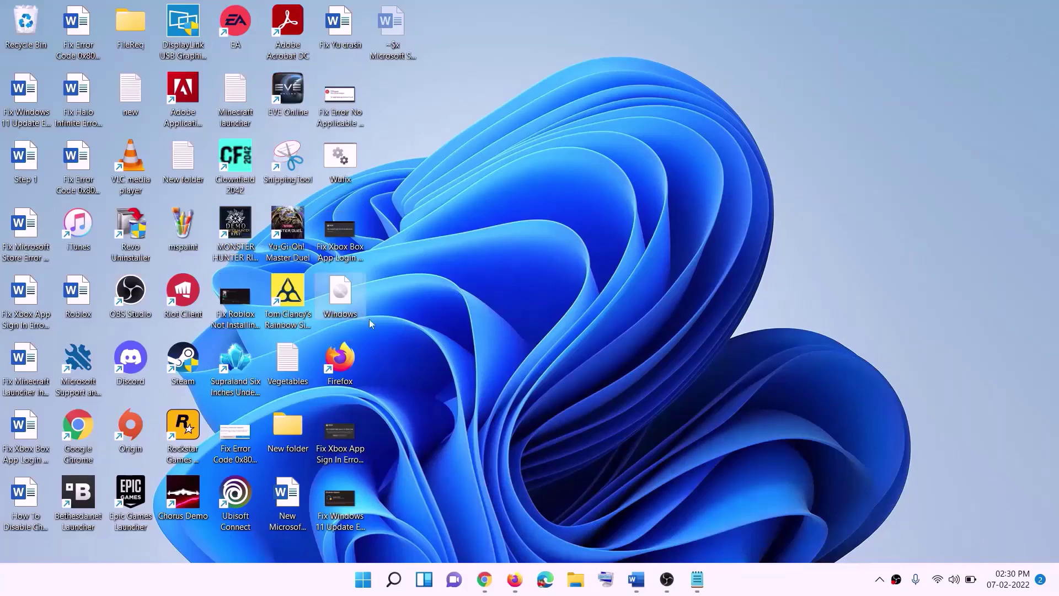
double_click(340, 292)
click(334, 385)
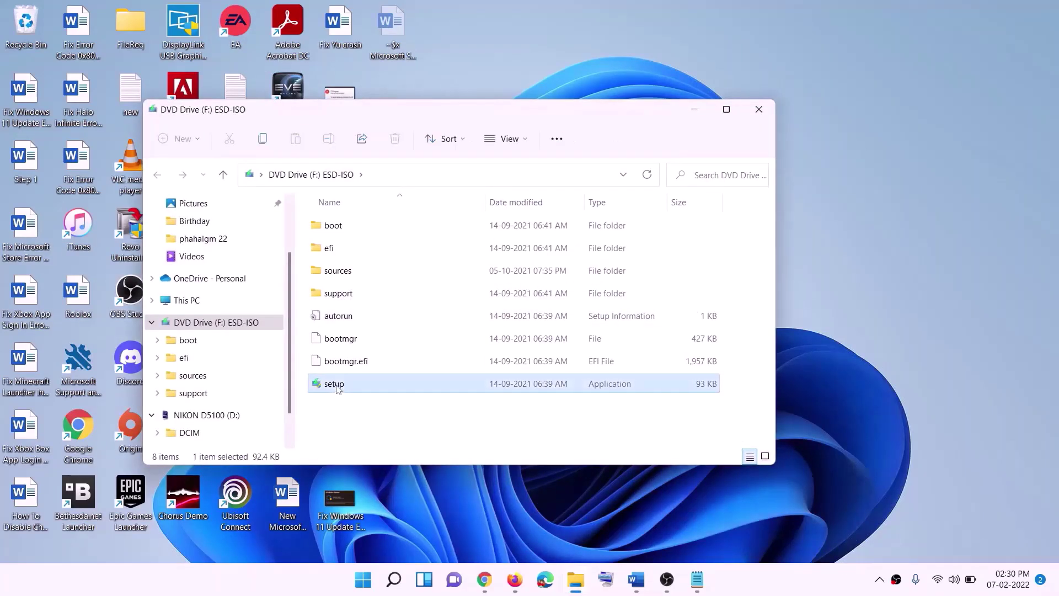
double_click(364, 385)
click(439, 432)
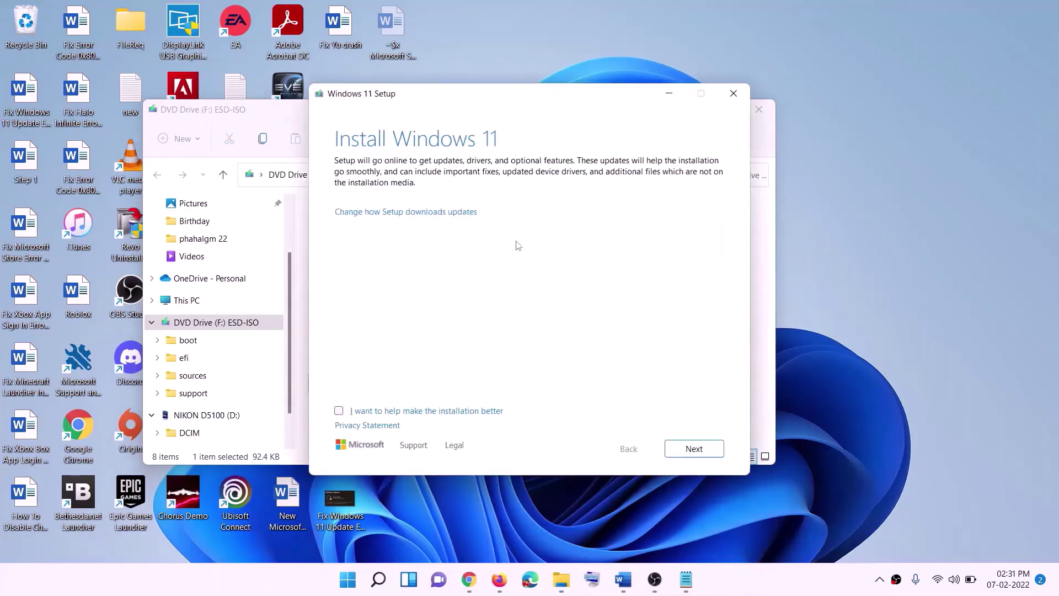
Step: Continue past the Install Windows 11 page and scroll while setup checks for updates
click(696, 449)
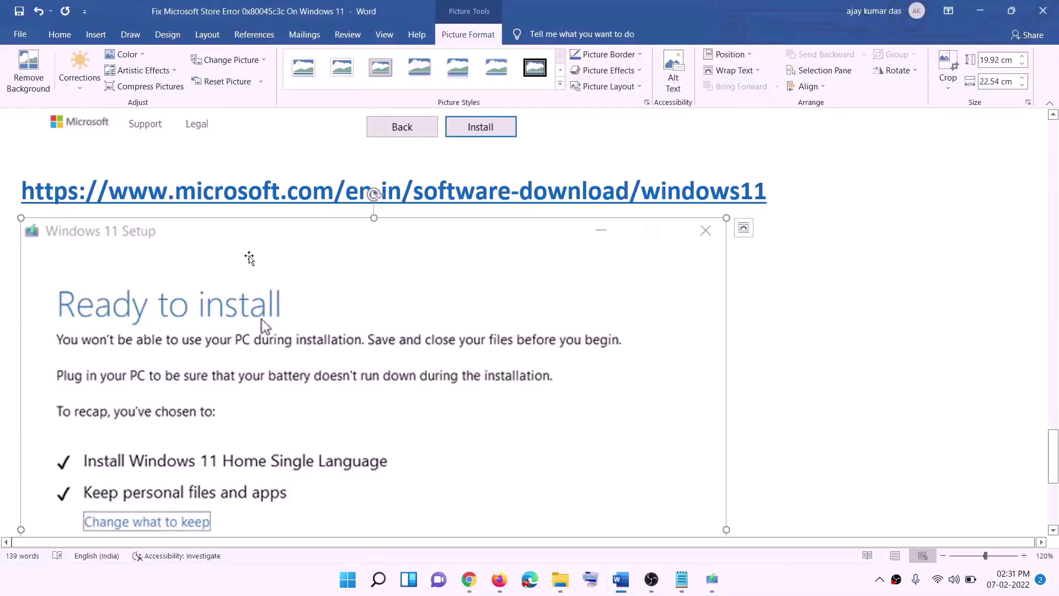
scroll(245, 276, down, 2)
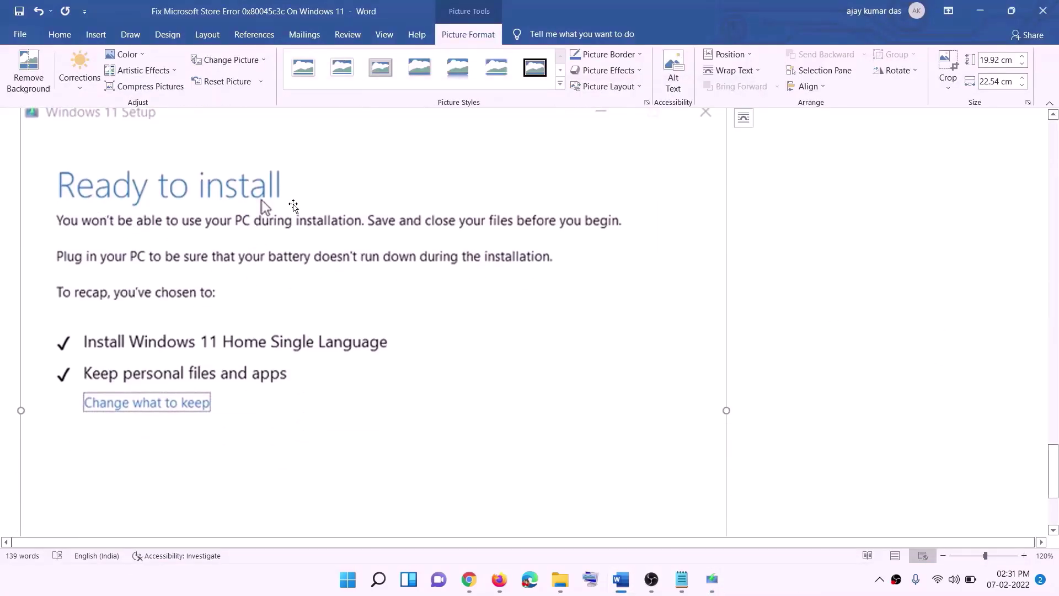
scroll(95, 205, down, 1)
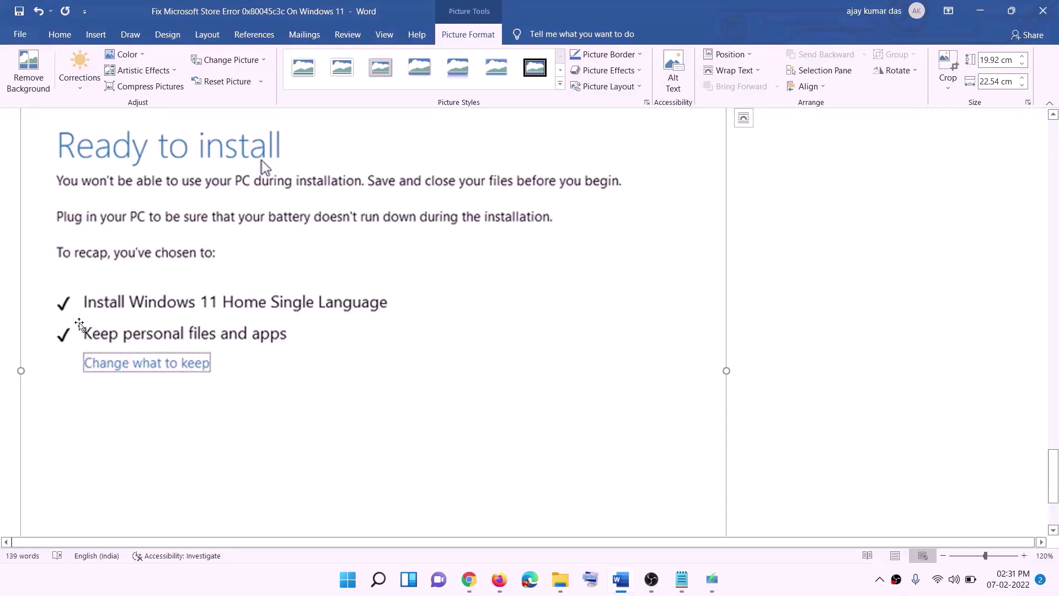
scroll(662, 532, down, 3)
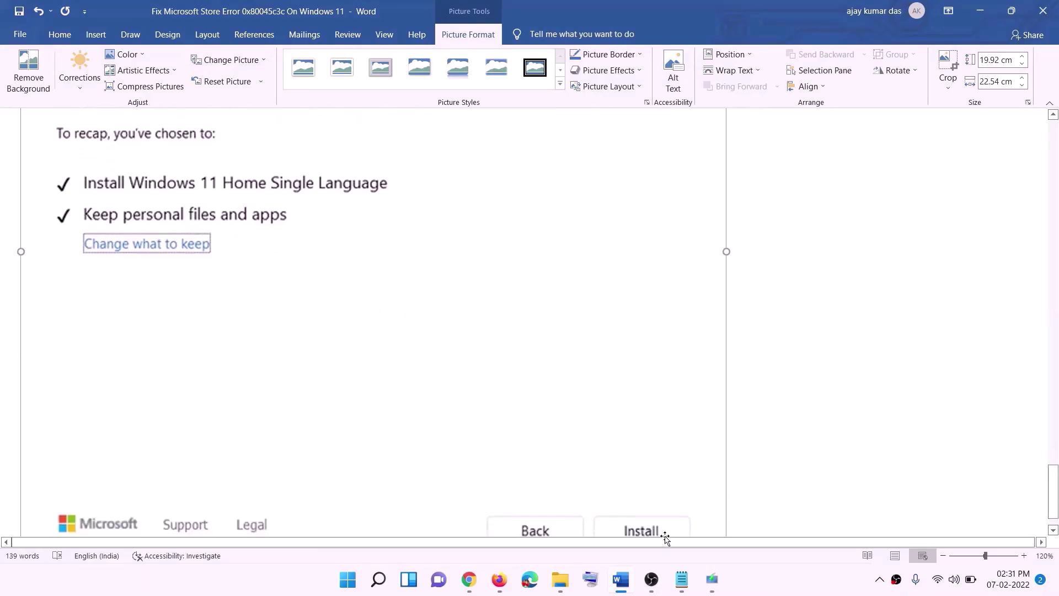
scroll(562, 412, up, 4)
scroll(563, 413, up, 2)
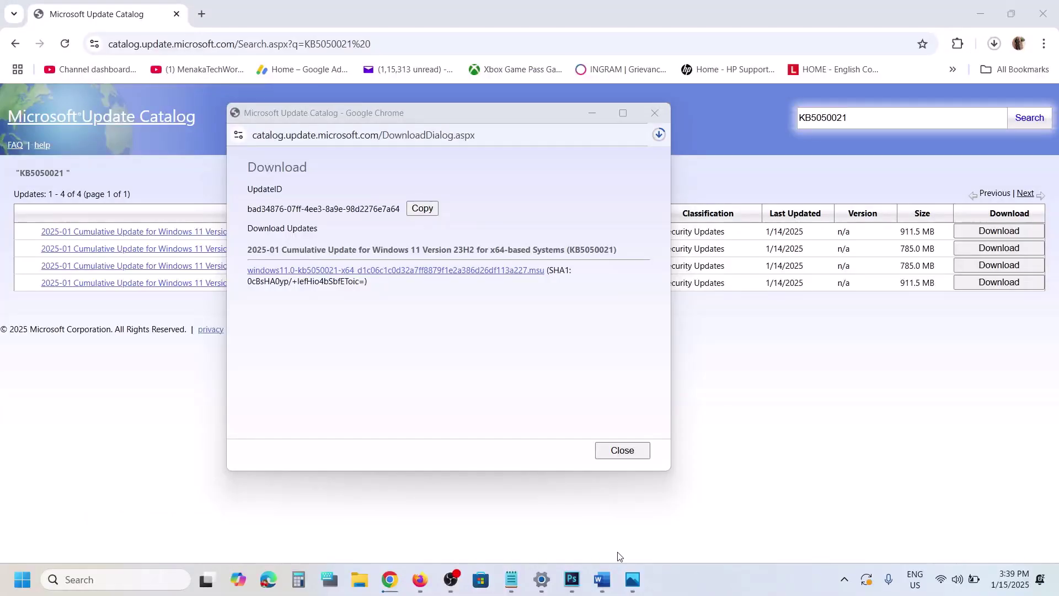
Step: Bring the Word document forward and select, then deselect, KB5050021 in its title
click(604, 576)
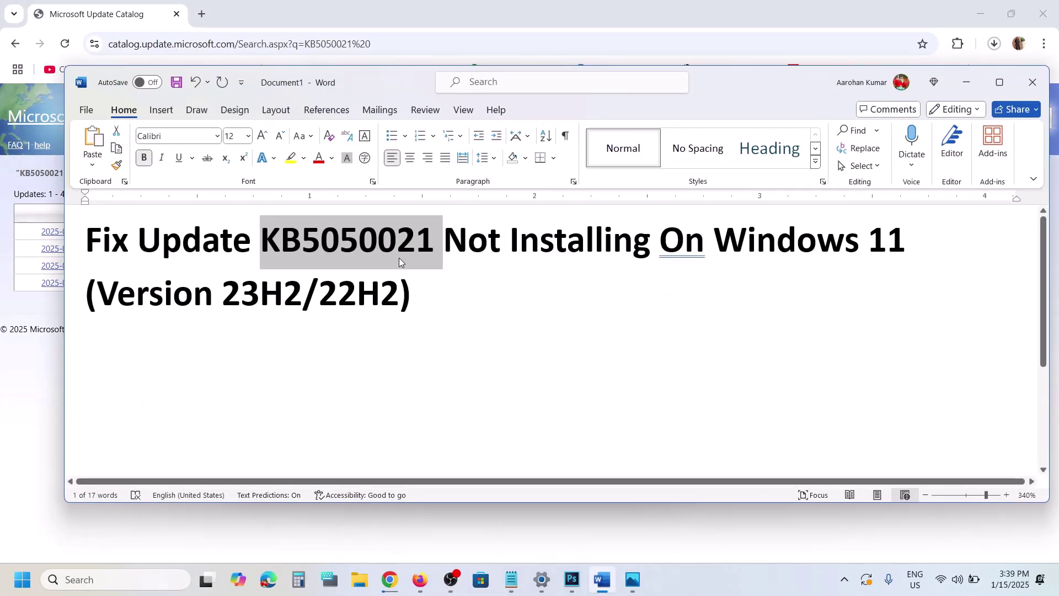
double_click(295, 245)
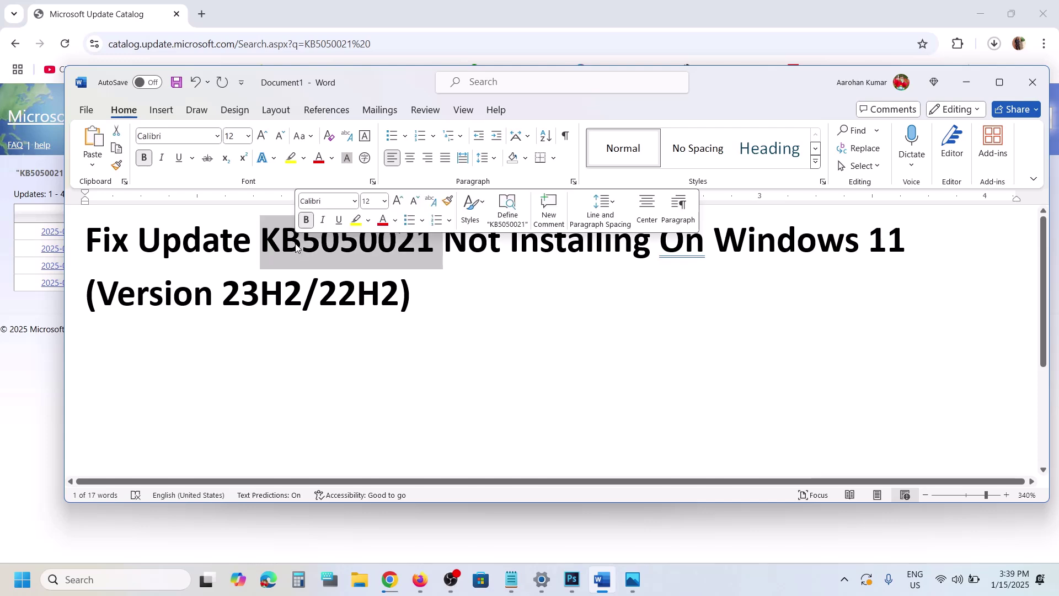
click(455, 306)
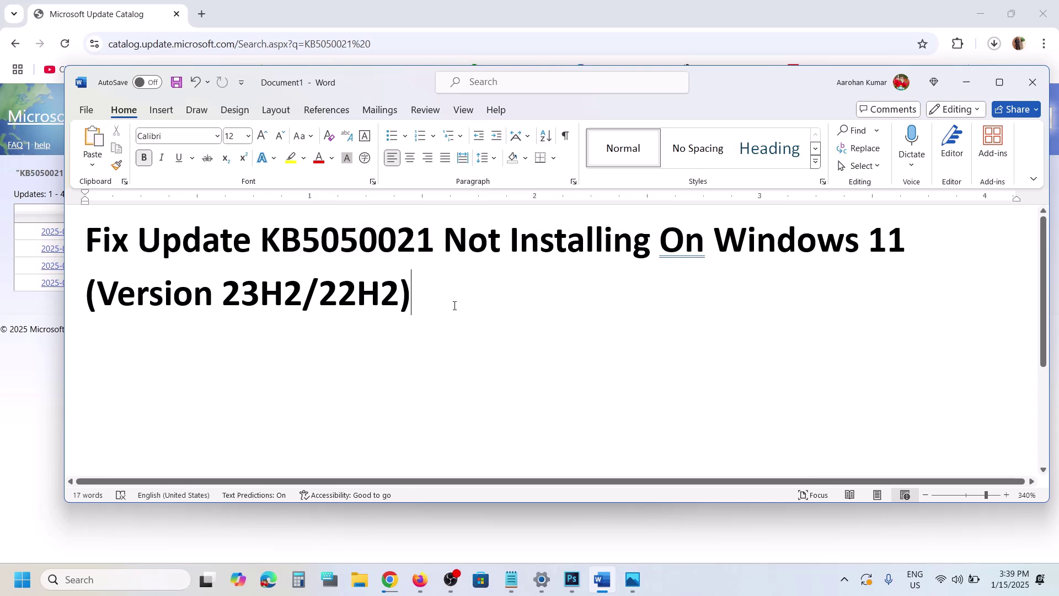